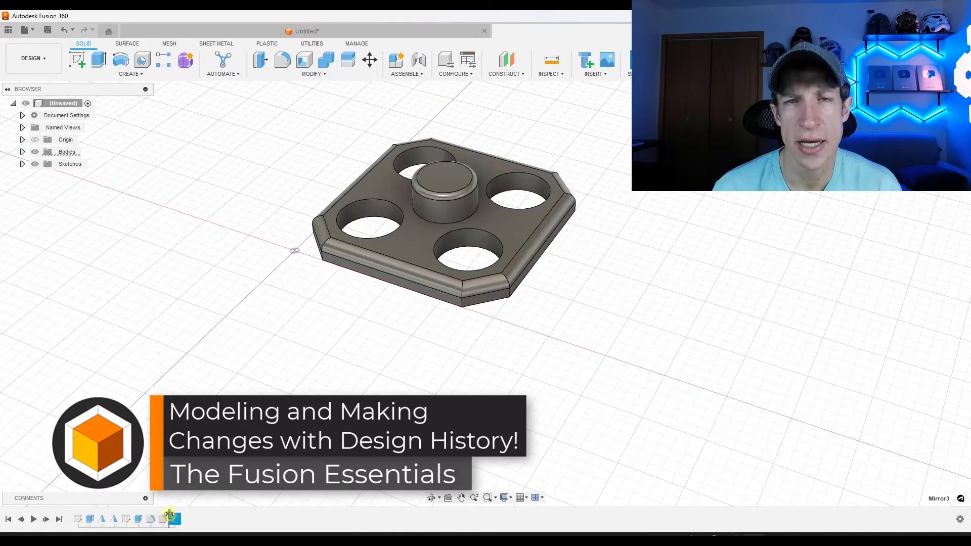
# Roll the plate's history back to the start and begin a new blank Untitled(1) design.
pyautogui.moveTo(177, 519); pyautogui.dragTo(132, 519)
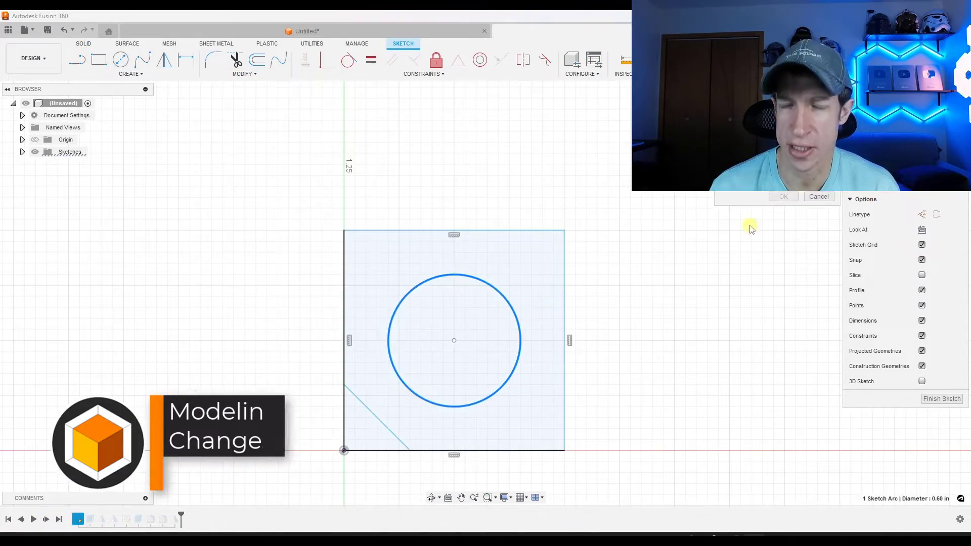
pyautogui.moveTo(397, 340); pyautogui.dragTo(422, 340)
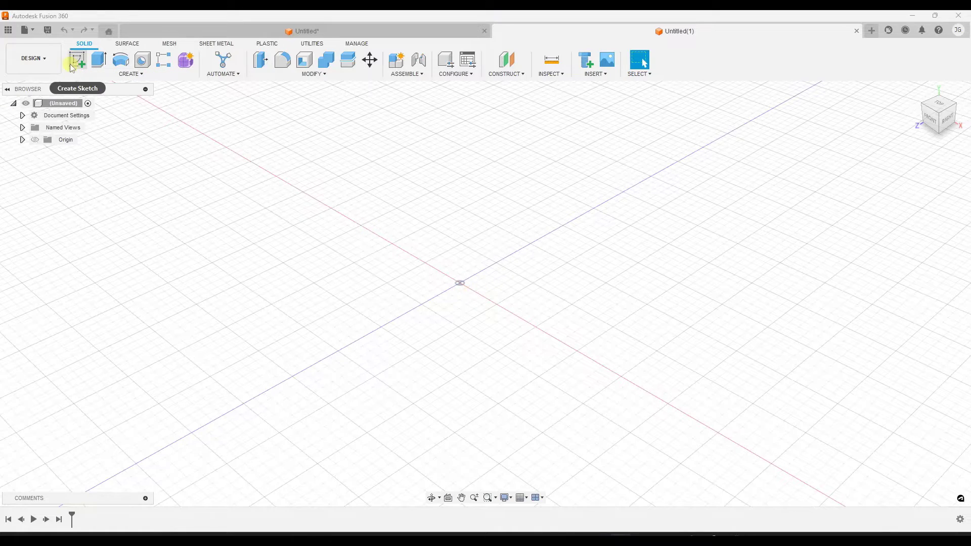
# Start a sketch on the ground plane and draw a 1 x 1 in square from the origin.
pyautogui.click(77, 59)
pyautogui.click(465, 309)
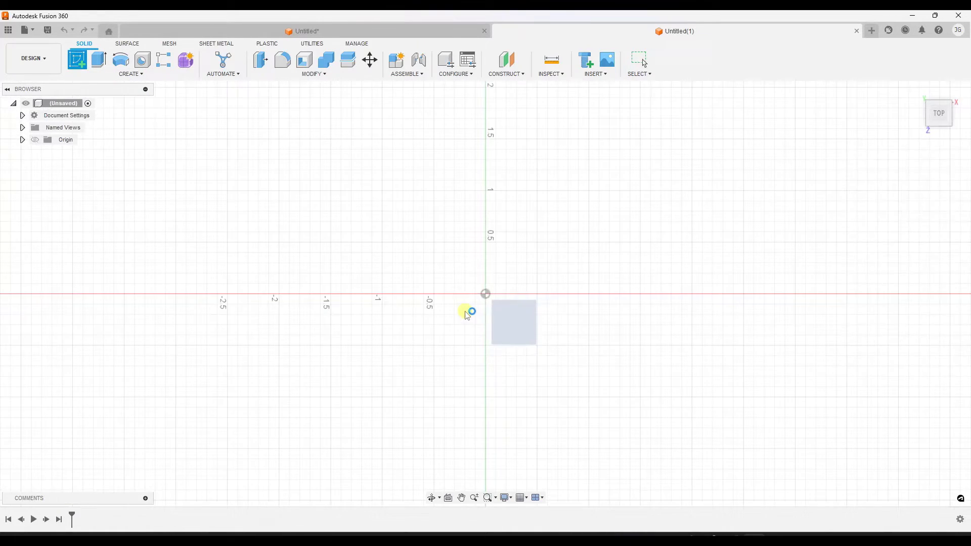
pyautogui.press('r')
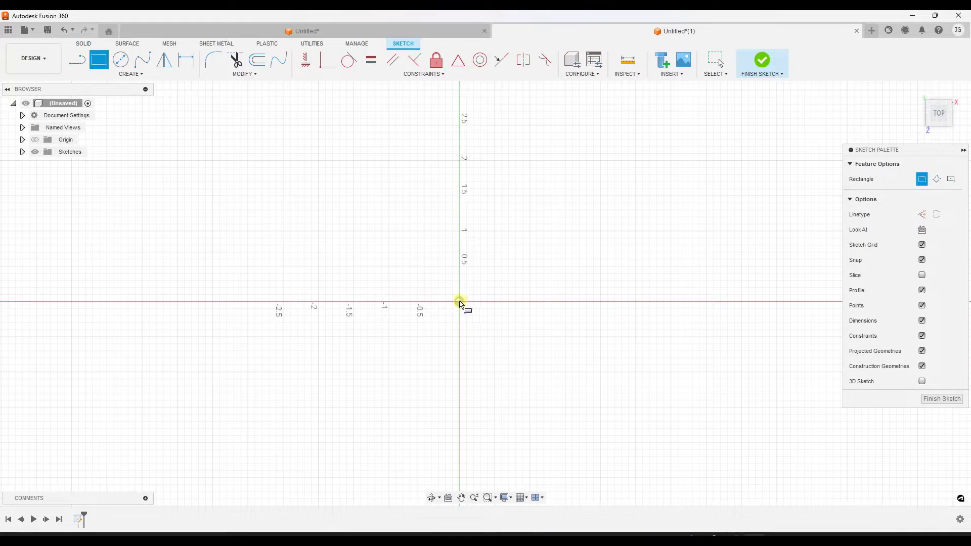
pyautogui.click(460, 302)
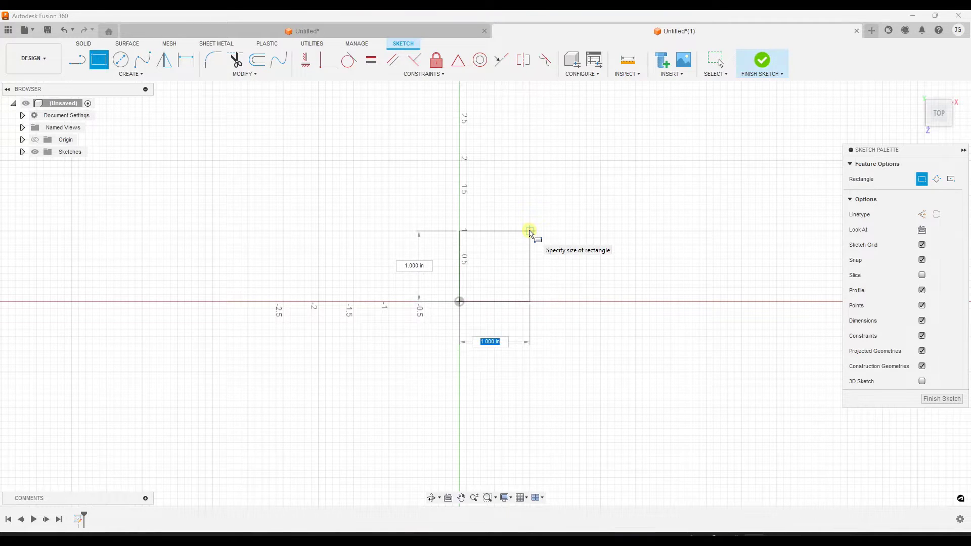
pyautogui.click(529, 232)
pyautogui.scroll(5, 460, 251)
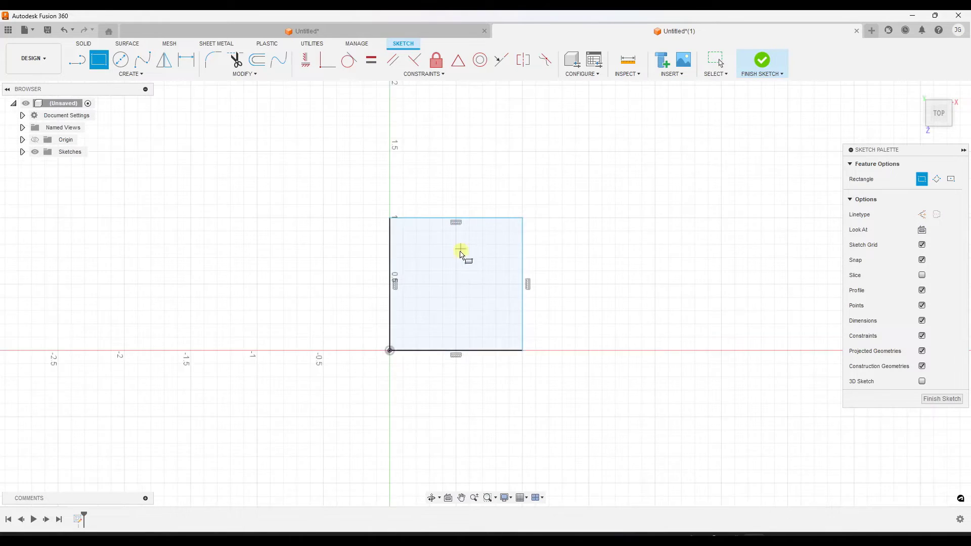
# Add a centred circle and a diagonal line cutting one corner, then finish the sketch.
pyautogui.press('c')
pyautogui.click(456, 288)
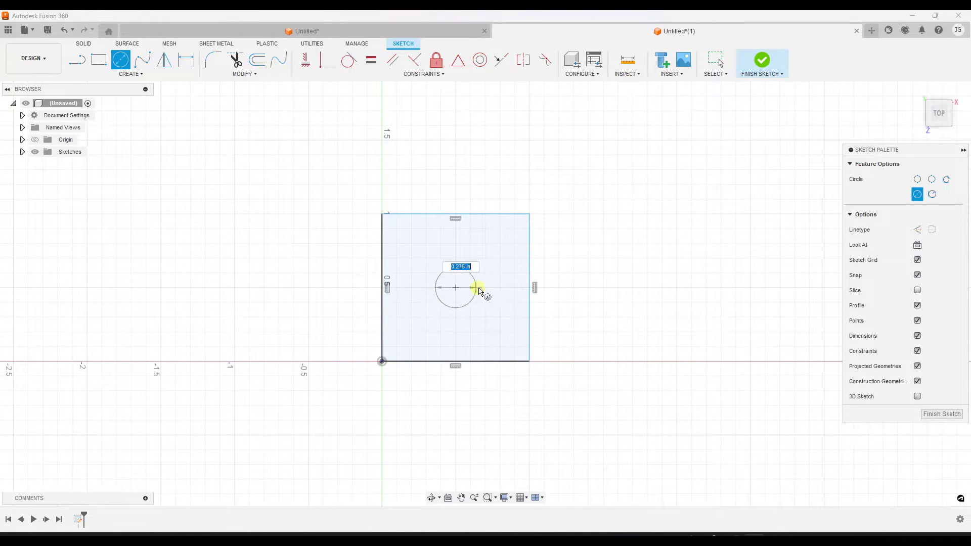
pyautogui.click(499, 289)
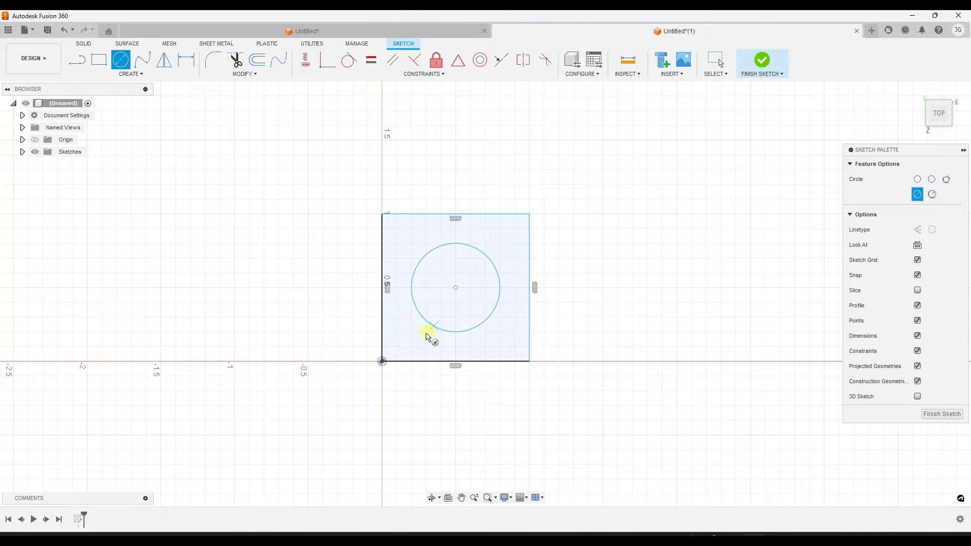
pyautogui.press('l')
pyautogui.click(382, 318)
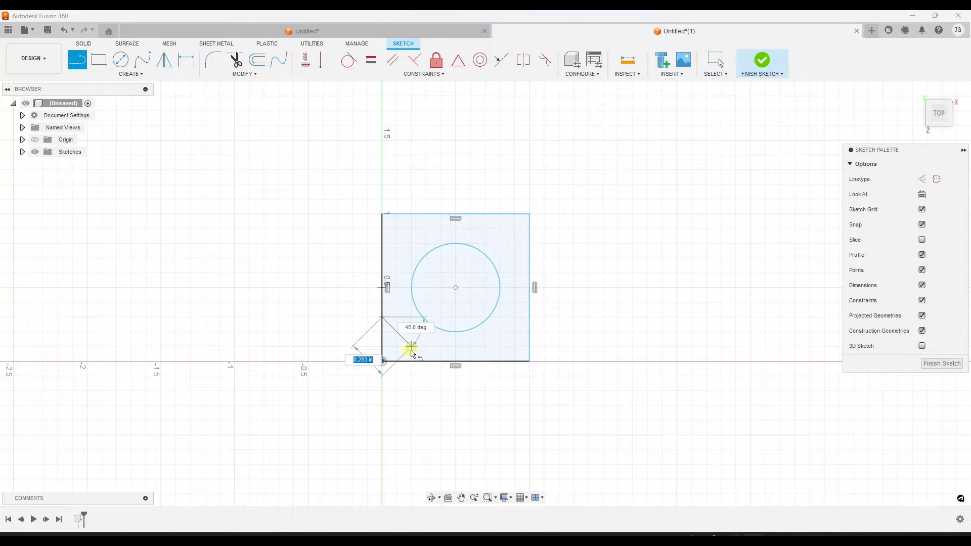
pyautogui.click(428, 362)
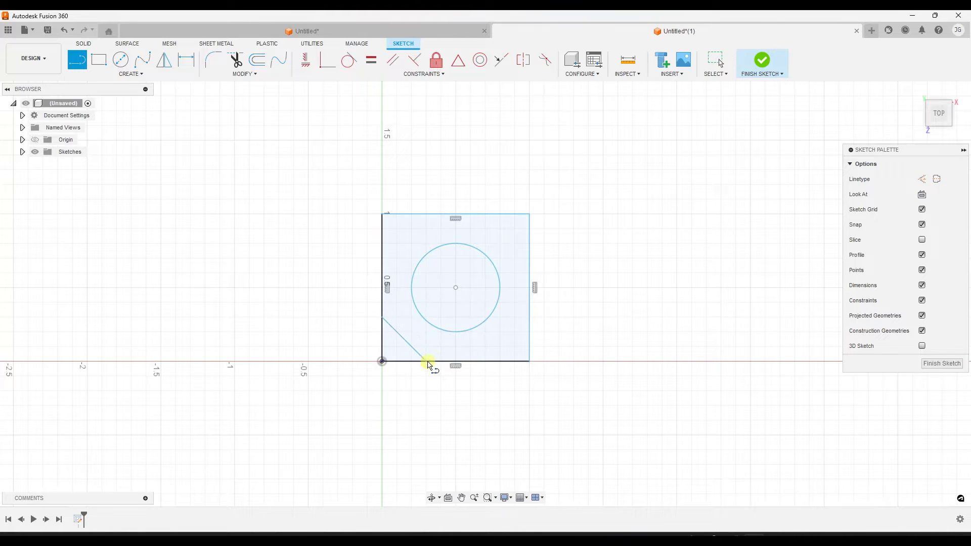
pyautogui.click(942, 364)
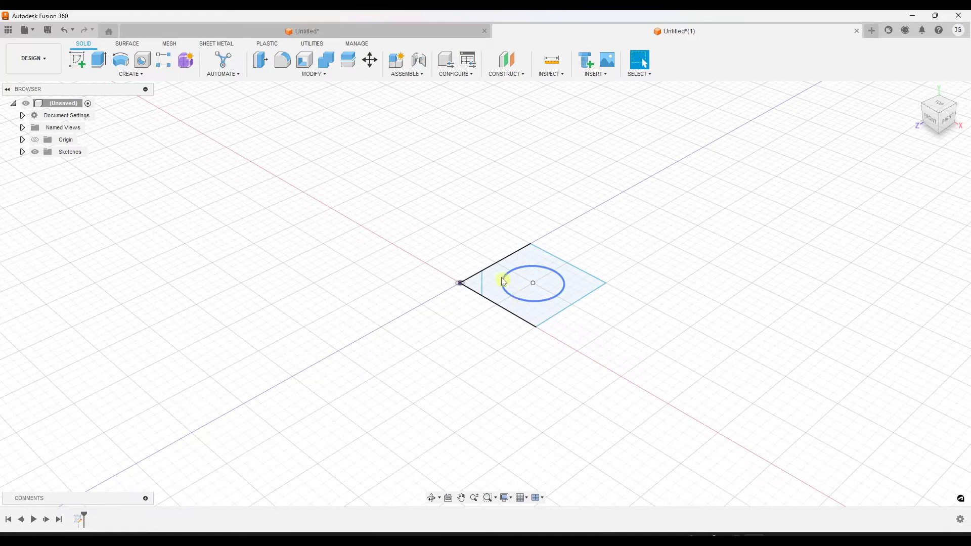
# Extrude the square profile, leaving out the circle, 0.20 in into a holed block.
pyautogui.click(99, 59)
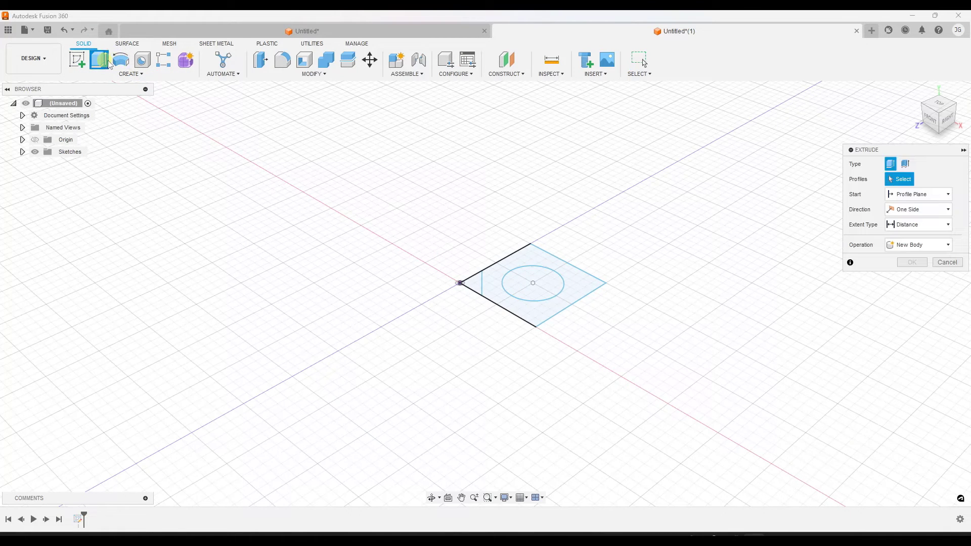
pyautogui.click(489, 288)
pyautogui.click(531, 287)
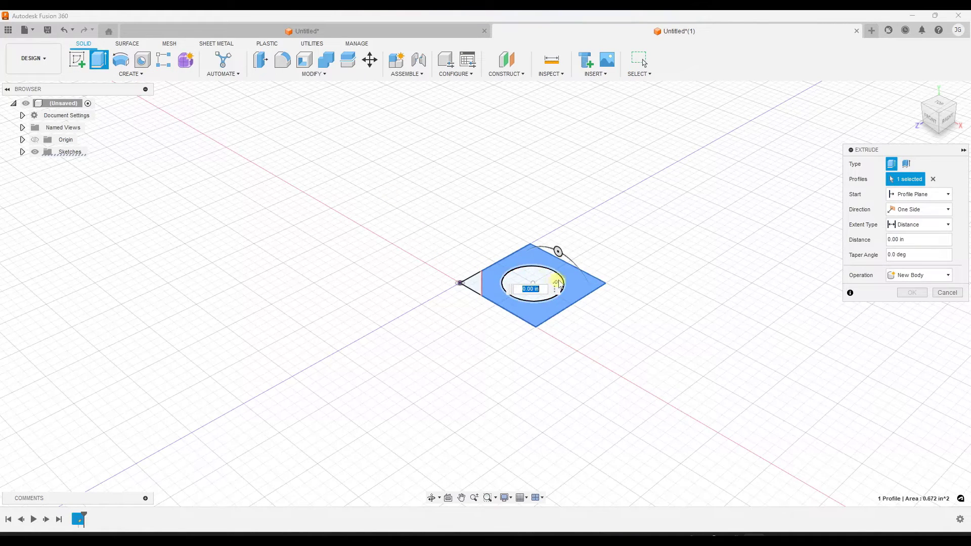
pyautogui.moveTo(557, 281); pyautogui.dragTo(559, 263)
pyautogui.click(913, 292)
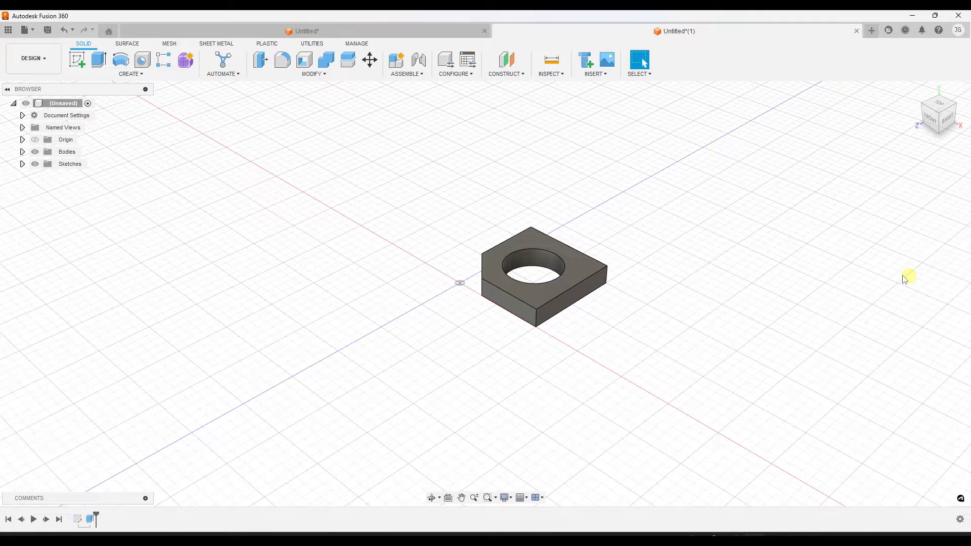
pyautogui.scroll(2, 706, 324)
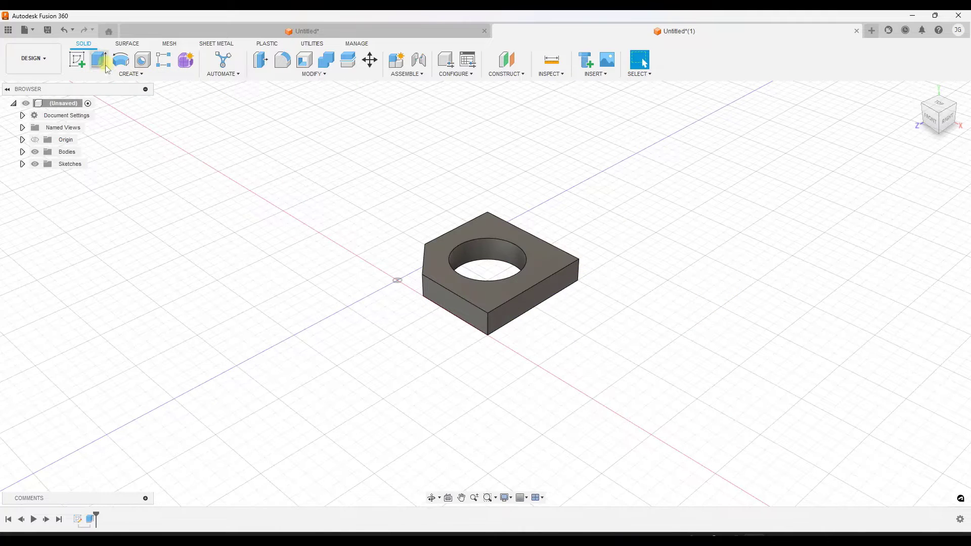
# Mirror the block across its side face into a two-hole plate.
pyautogui.click(129, 74)
pyautogui.click(85, 289)
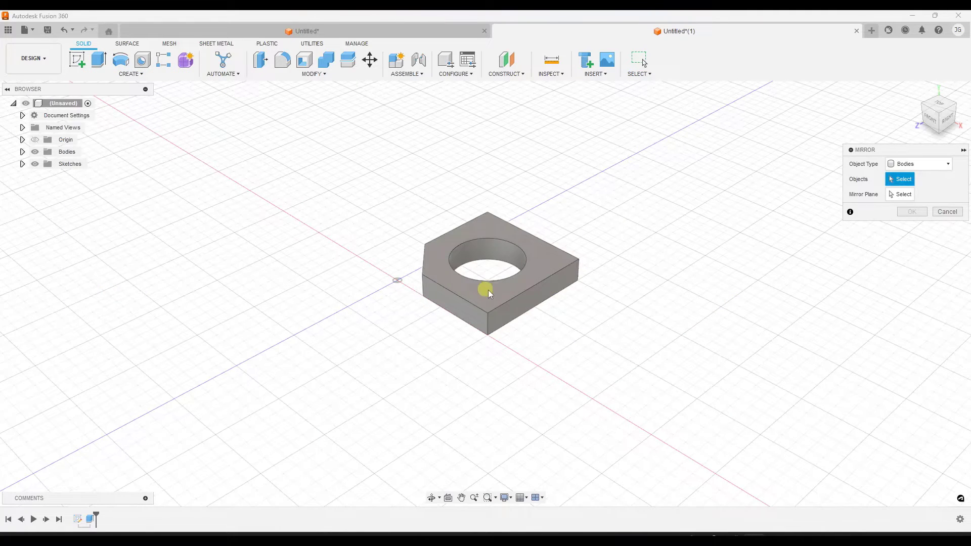
pyautogui.click(505, 293)
pyautogui.click(895, 195)
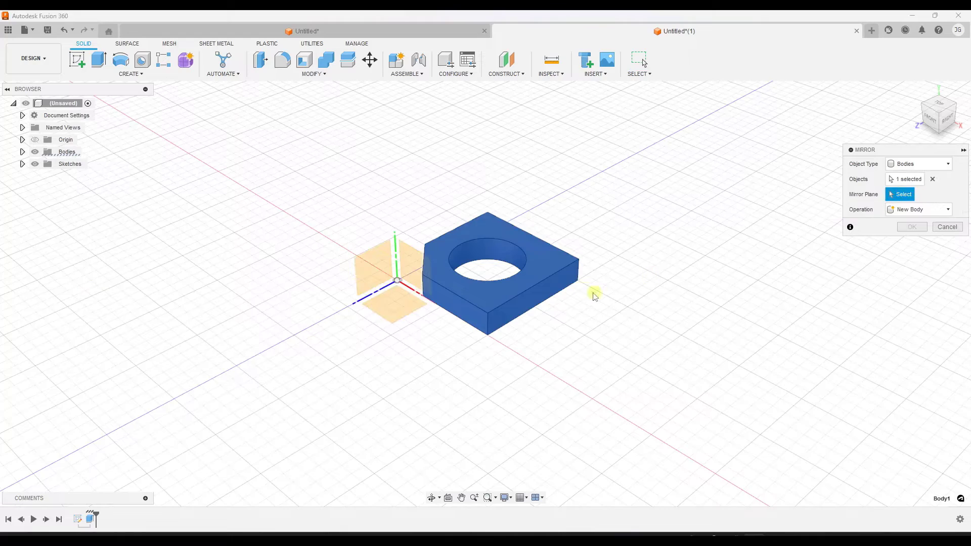
pyautogui.click(546, 293)
pyautogui.keyDown('shift'); pyautogui.moveTo(670, 288); pyautogui.dragTo(565, 297, button='middle'); pyautogui.keyUp('shift')
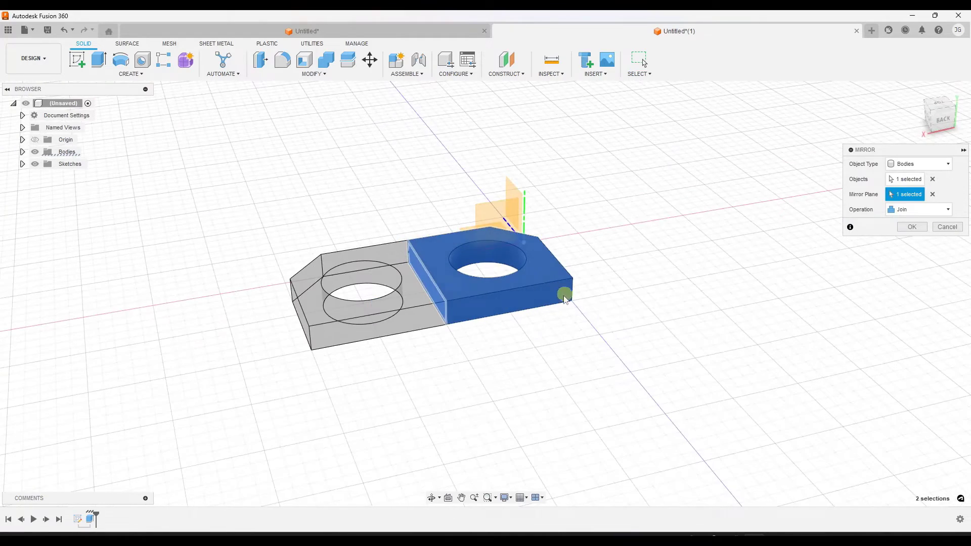
pyautogui.click(912, 226)
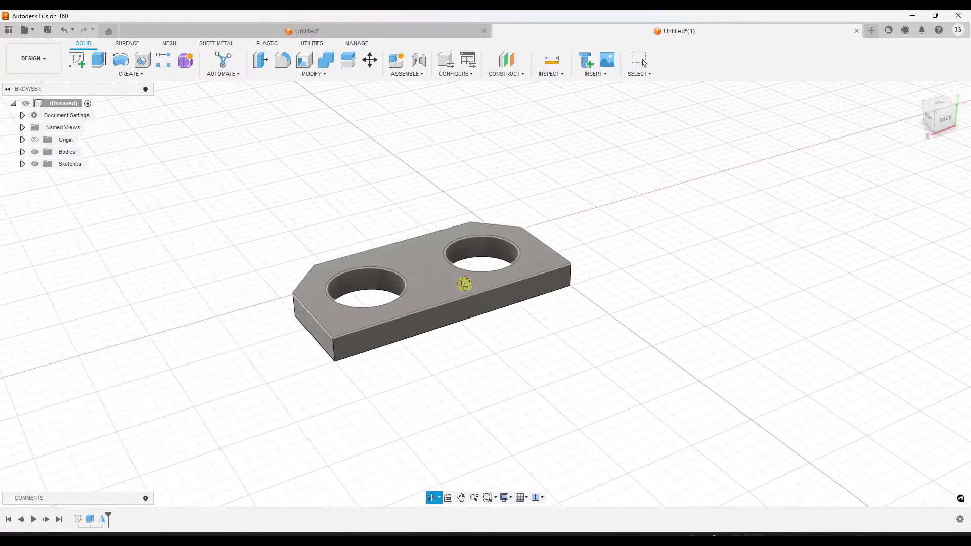
# Mirror the two-hole plate across its long side face, joined, into a four-hole plate.
pyautogui.click(122, 65)
pyautogui.click(128, 73)
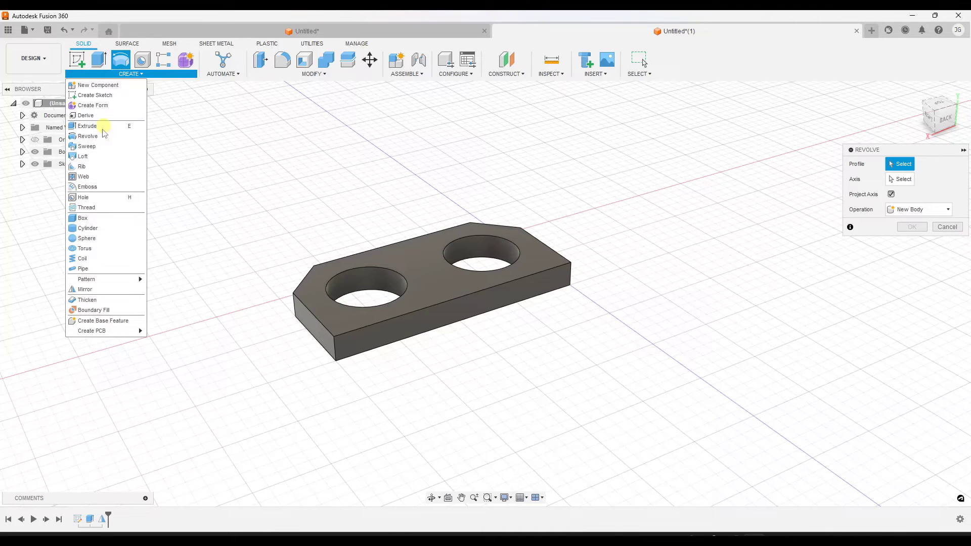
pyautogui.click(88, 280)
pyautogui.click(408, 306)
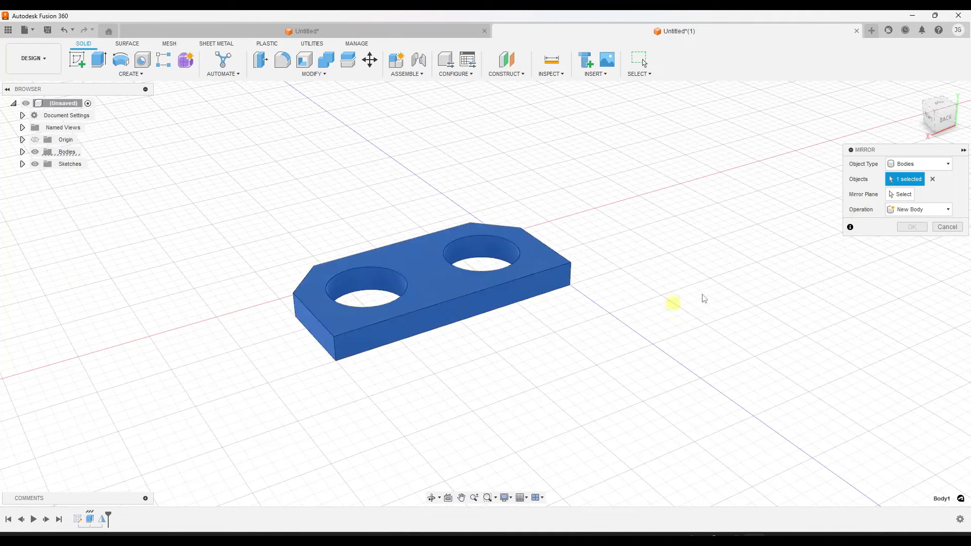
pyautogui.click(900, 194)
pyautogui.click(483, 309)
pyautogui.moveTo(484, 309); pyautogui.dragTo(508, 307, button='middle')
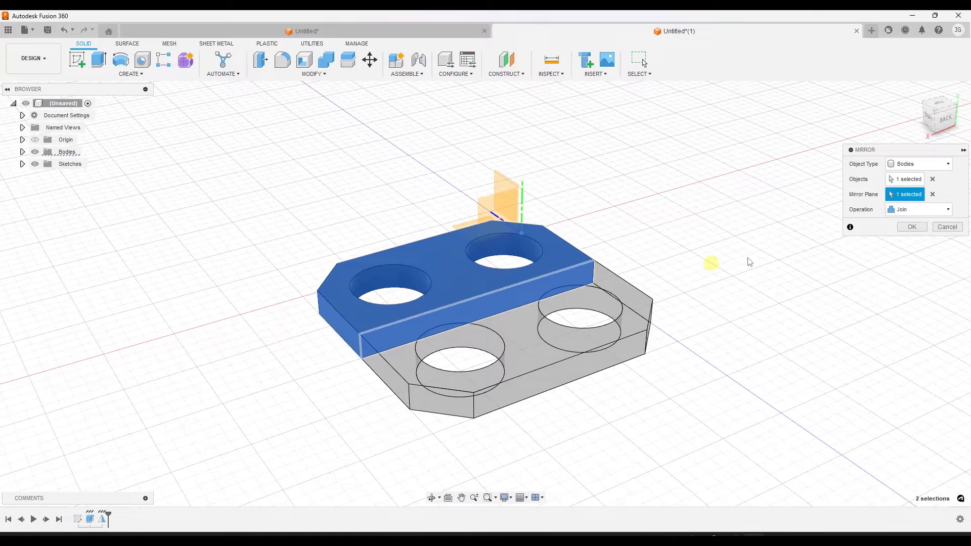
pyautogui.click(913, 227)
pyautogui.keyDown('shift'); pyautogui.moveTo(665, 318); pyautogui.dragTo(481, 299, button='middle'); pyautogui.keyUp('shift')
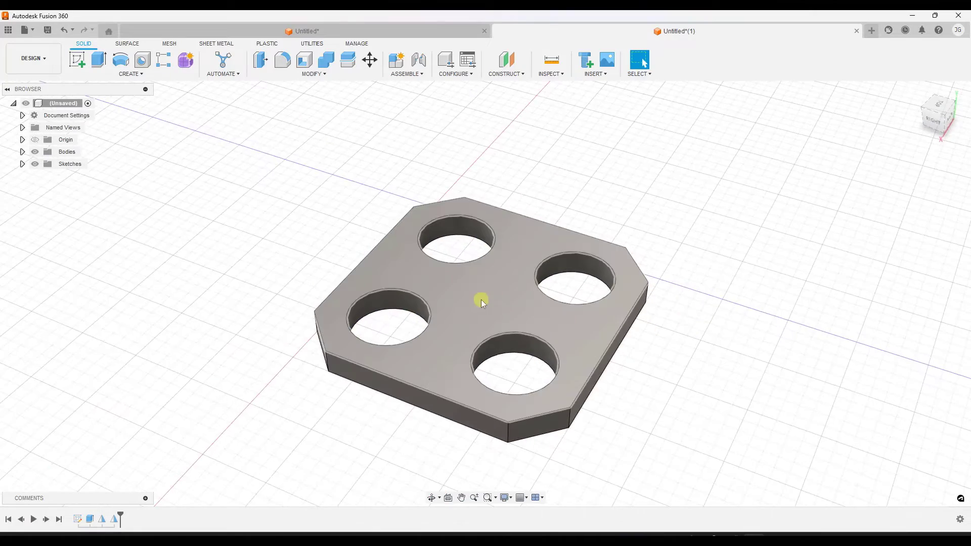
# Sketch a circle at the centre of the plate's top face.
pyautogui.click(77, 59)
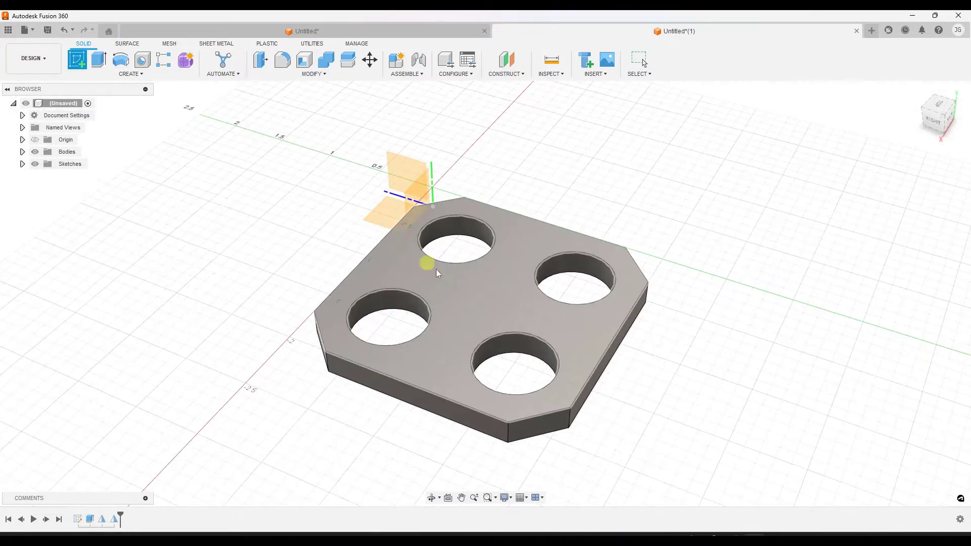
pyautogui.click(471, 298)
pyautogui.press('c')
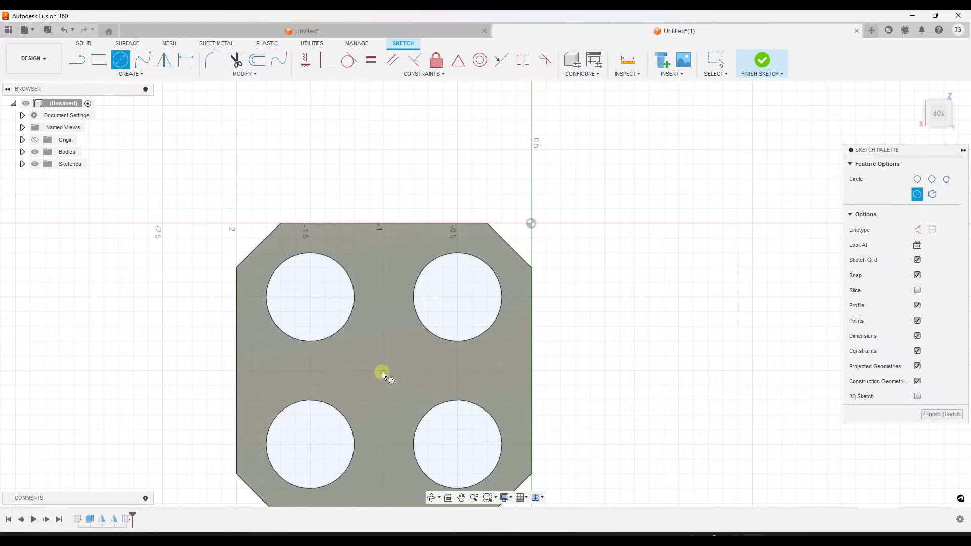
pyautogui.click(383, 370)
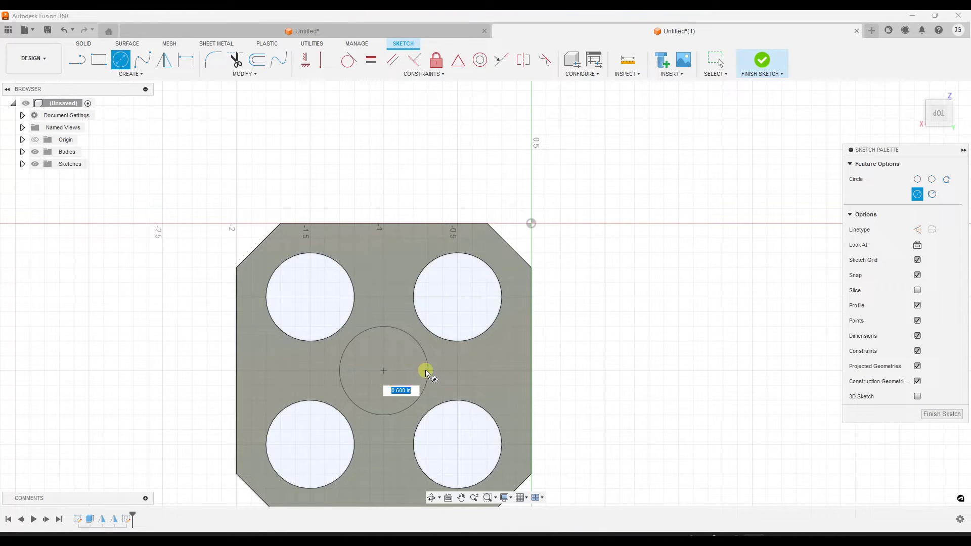
pyautogui.click(427, 370)
pyautogui.click(935, 414)
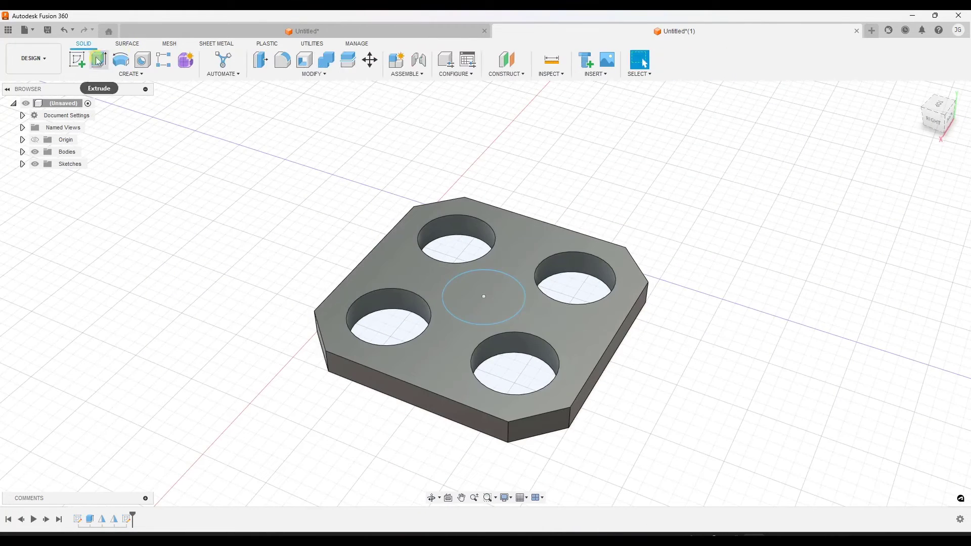
# Extrude the centre circle 0.30 in, joined to the plate, as a boss.
pyautogui.press('e')
pyautogui.click(499, 297)
pyautogui.moveTo(483, 290); pyautogui.dragTo(496, 262)
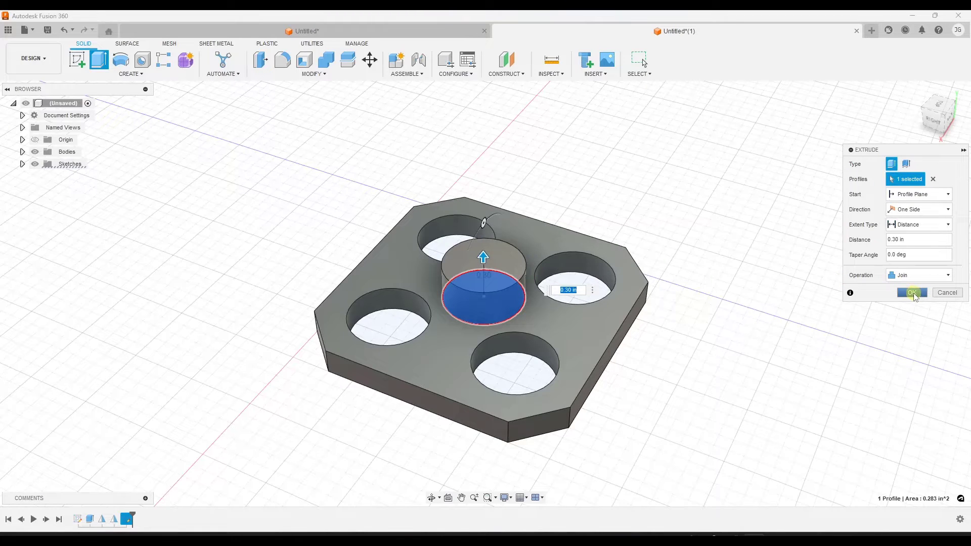
pyautogui.click(912, 292)
pyautogui.keyDown('shift'); pyautogui.moveTo(914, 295); pyautogui.dragTo(549, 293, button='middle'); pyautogui.keyUp('shift')
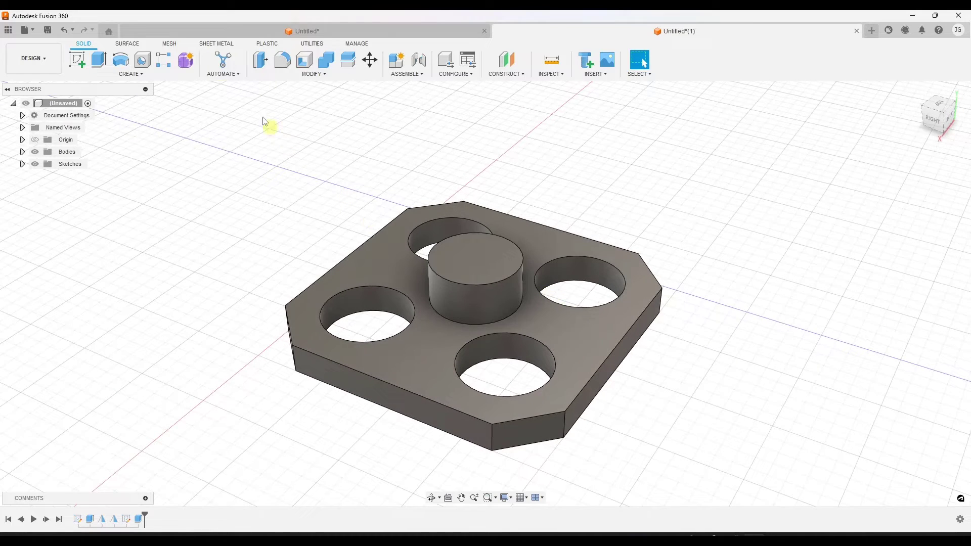
# Fillet the boss's top edge at 0.05 in.
pyautogui.click(277, 68)
pyautogui.click(511, 276)
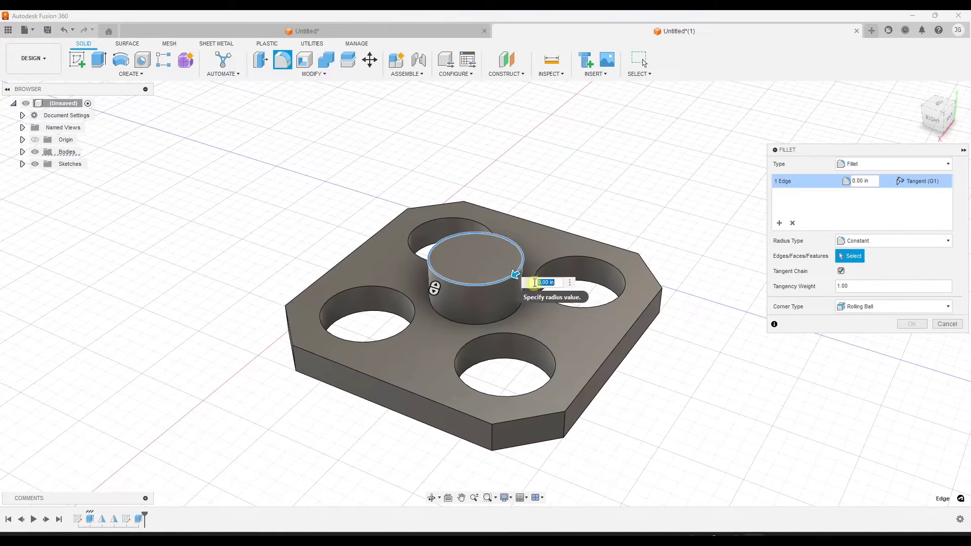
pyautogui.moveTo(513, 275); pyautogui.dragTo(512, 276)
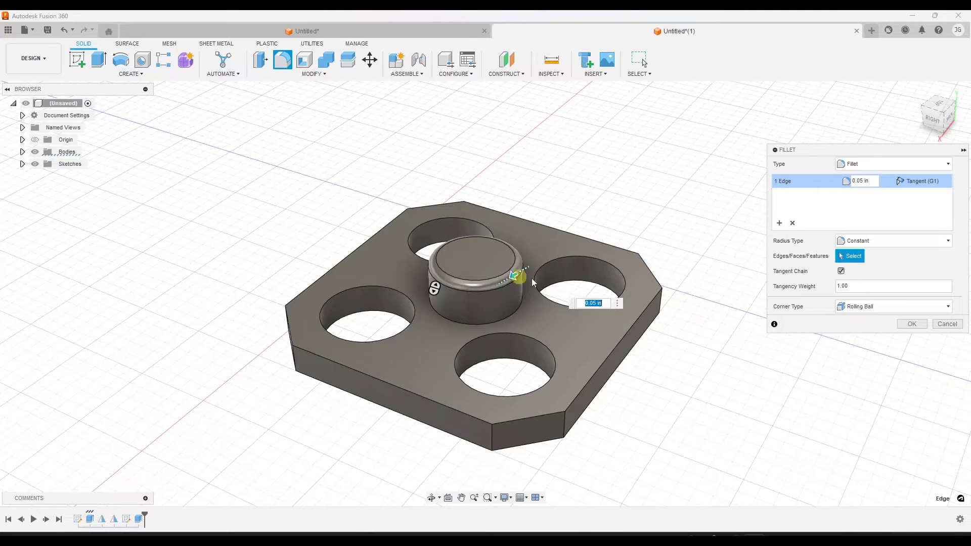
pyautogui.click(909, 324)
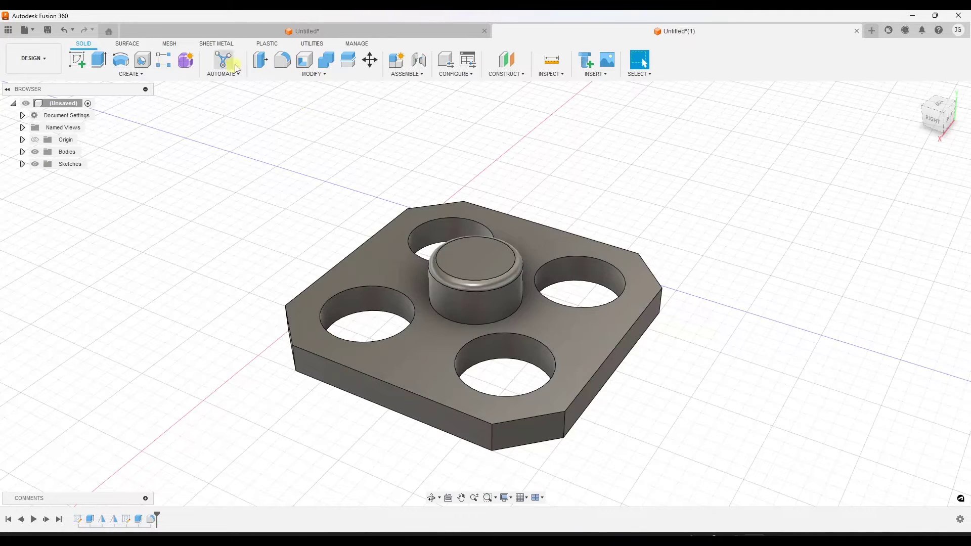
# Fillet the plate's seven outer top edges and orbit to view the underside.
pyautogui.press('f')
pyautogui.click(616, 345)
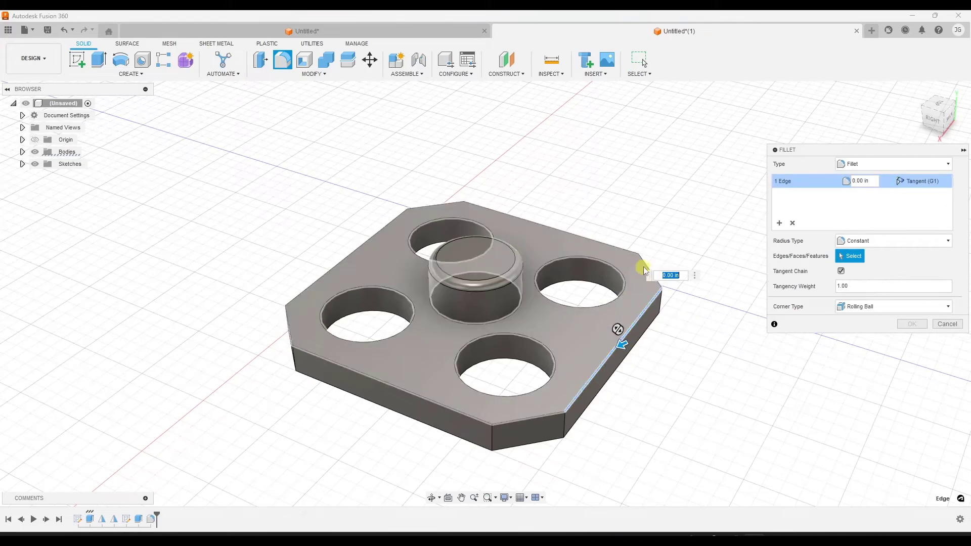
pyautogui.click(530, 223)
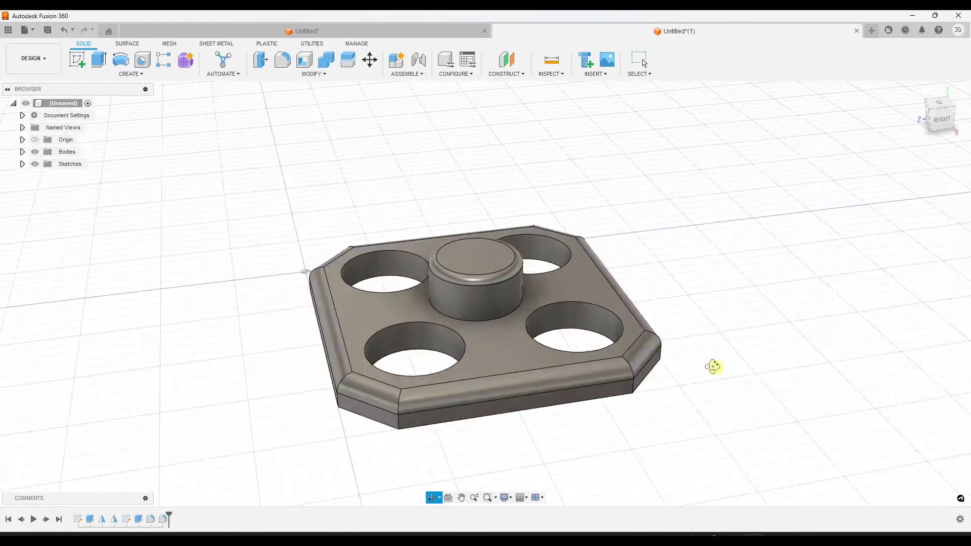
pyautogui.keyDown('shift'); pyautogui.moveTo(713, 366); pyautogui.dragTo(584, 329, button='middle'); pyautogui.keyUp('shift')
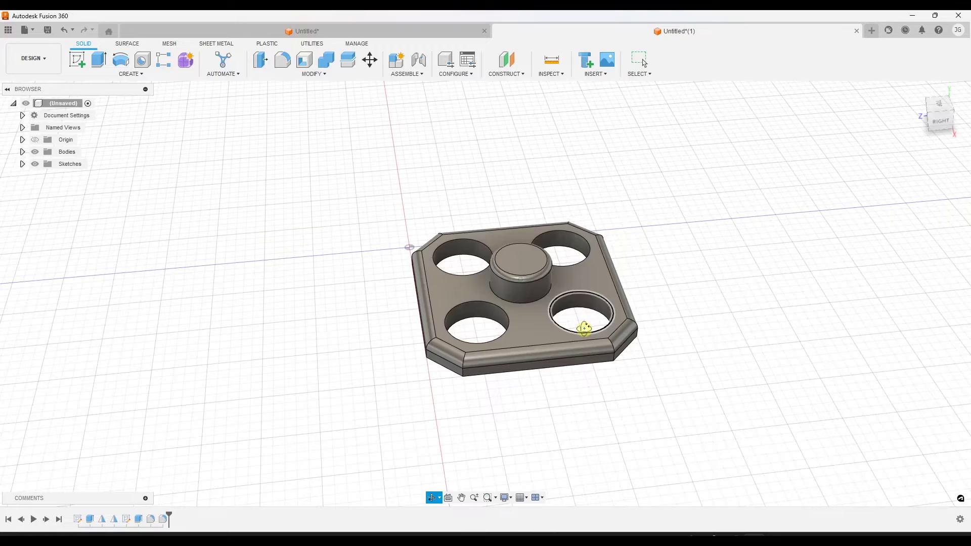
pyautogui.keyDown('shift'); pyautogui.moveTo(472, 325); pyautogui.dragTo(523, 277, button='middle'); pyautogui.keyUp('shift')
# Mirror the plate body across its bottom face as a Join, then inspect the doubled plate.
pyautogui.click(131, 73)
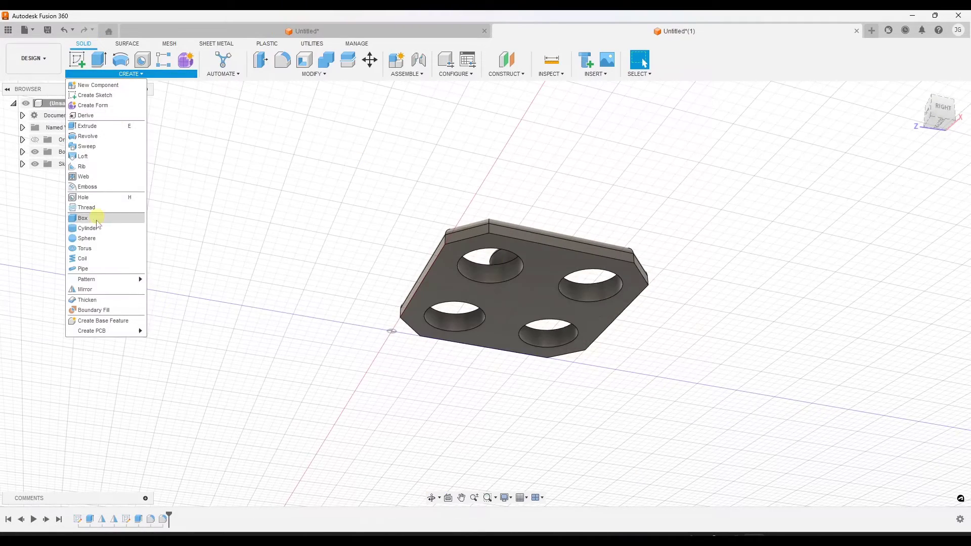
pyautogui.click(96, 291)
pyautogui.click(516, 301)
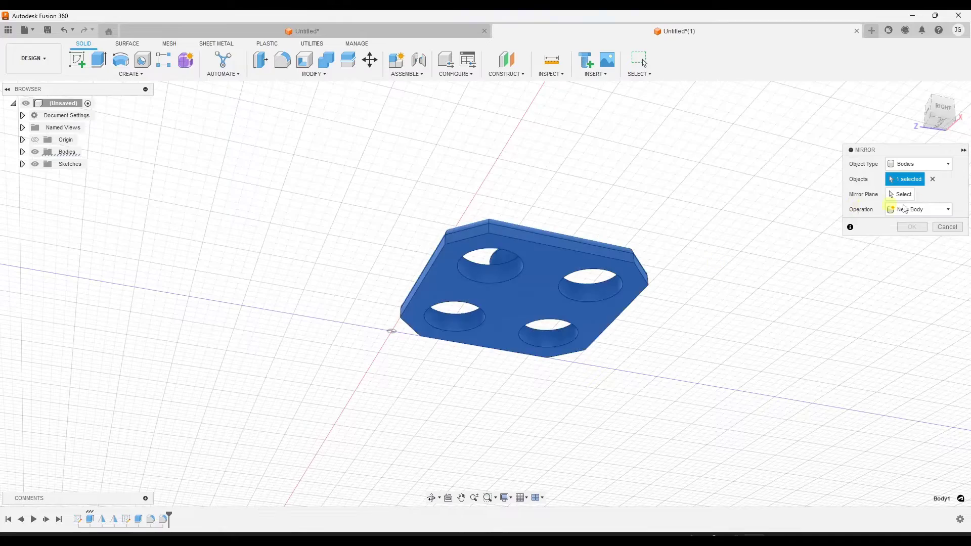
pyautogui.click(541, 298)
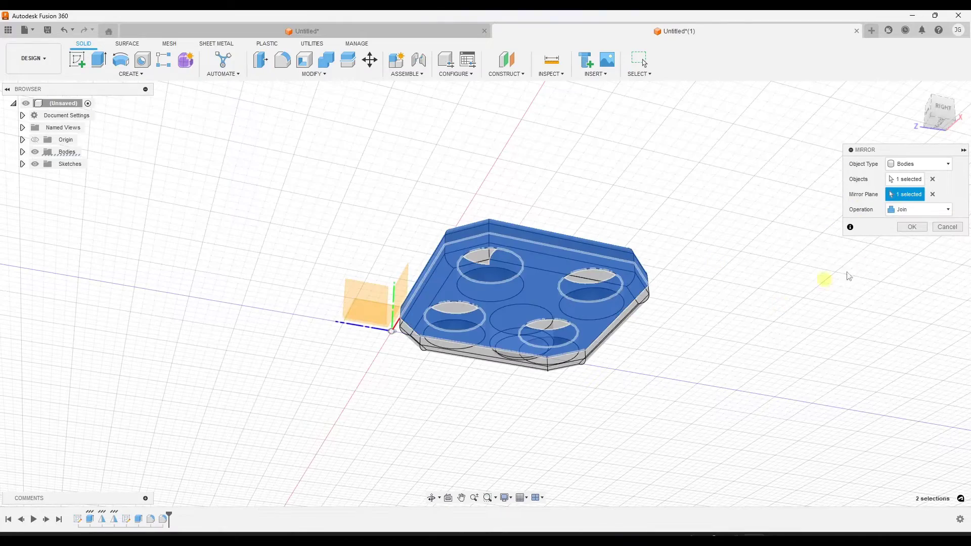
pyautogui.click(908, 227)
pyautogui.keyDown('shift'); pyautogui.moveTo(561, 301); pyautogui.dragTo(529, 335, button='middle'); pyautogui.keyUp('shift')
pyautogui.scroll(3, 580, 373)
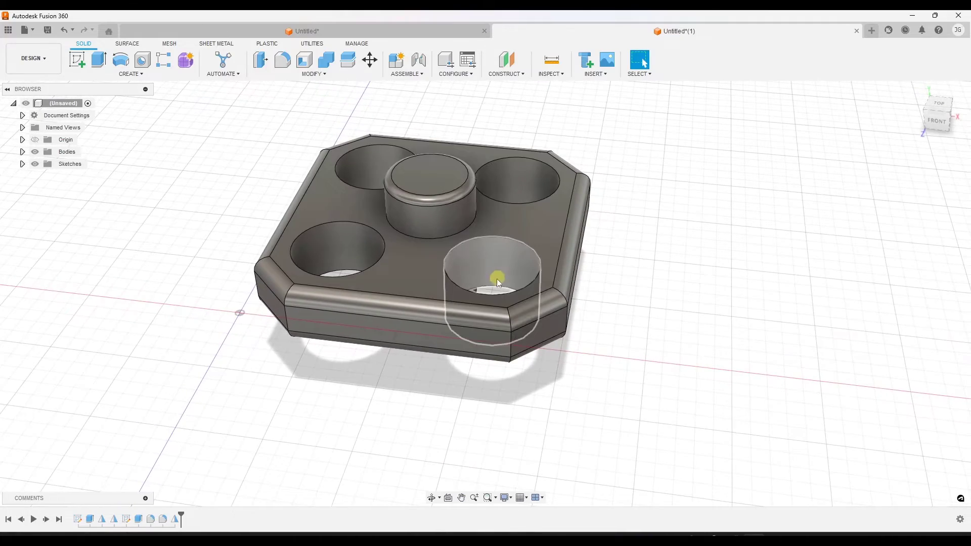
pyautogui.moveTo(498, 281)
pyautogui.keyDown('shift'); pyautogui.mouseDown(button='middle')
pyautogui.moveTo(485, 303)
pyautogui.moveTo(481, 217)
pyautogui.moveTo(462, 288)
pyautogui.moveTo(474, 233)
pyautogui.moveTo(474, 273)
pyautogui.moveTo(493, 272)
pyautogui.mouseUp(button='middle'); pyautogui.keyUp('shift')
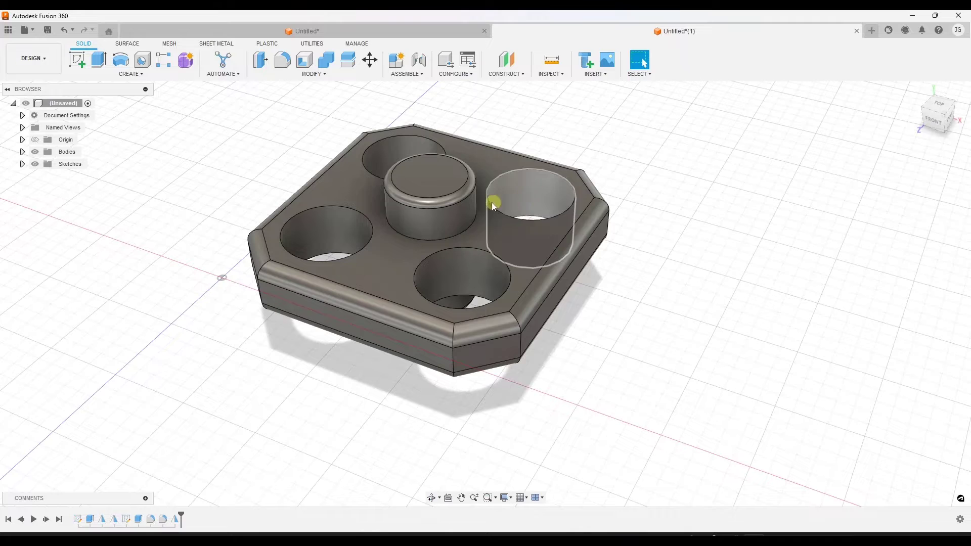
pyautogui.scroll(-3, 467, 200)
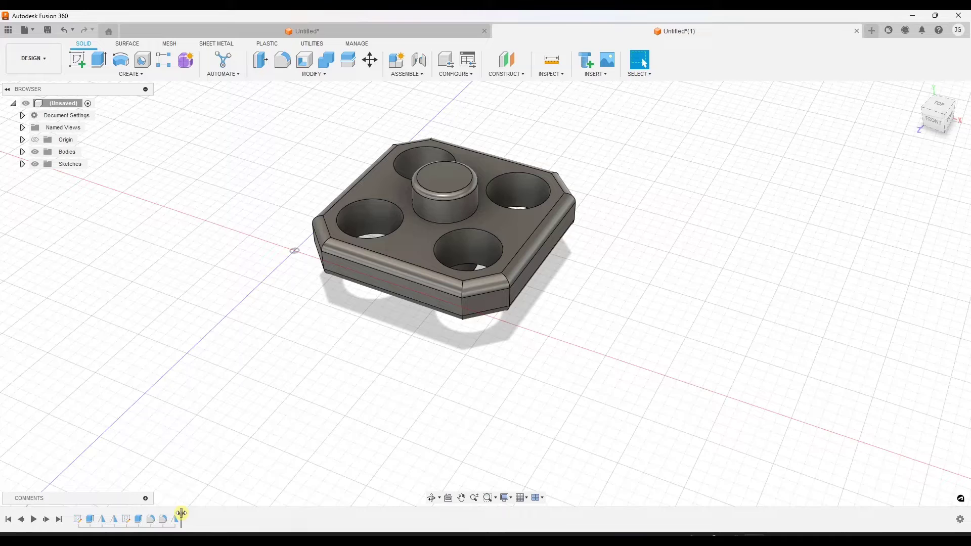
# Step the history back past the Mirror and Fillet, then rewind to the start and replay it.
pyautogui.moveTo(181, 513); pyautogui.dragTo(169, 514)
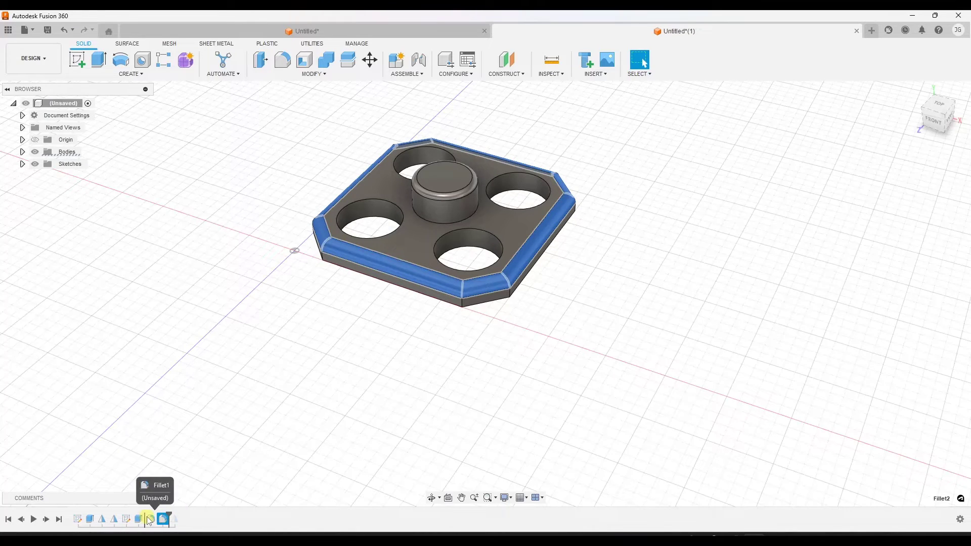
pyautogui.click(148, 519)
pyautogui.click(171, 518)
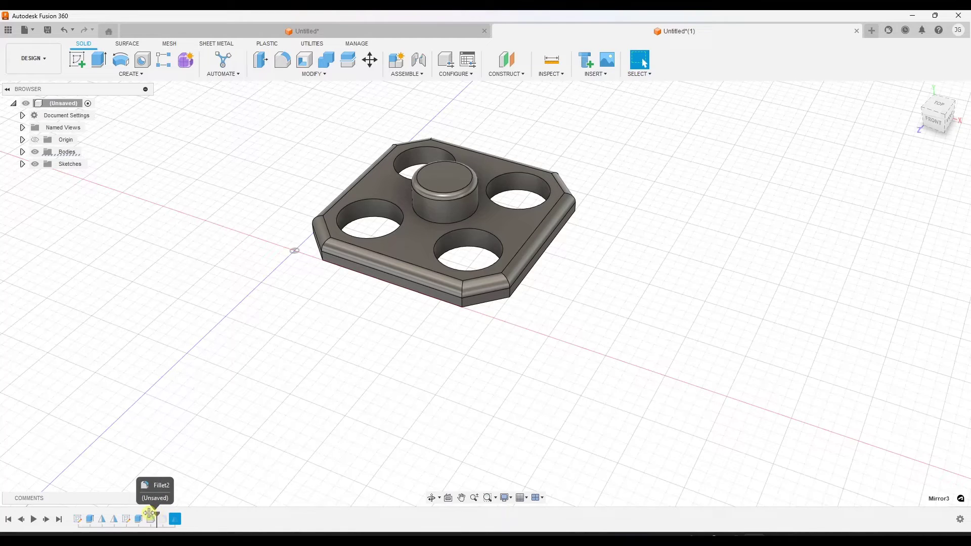
pyautogui.moveTo(169, 514)
pyautogui.mouseDown()
pyautogui.moveTo(132, 514)
pyautogui.moveTo(206, 518)
pyautogui.mouseUp()
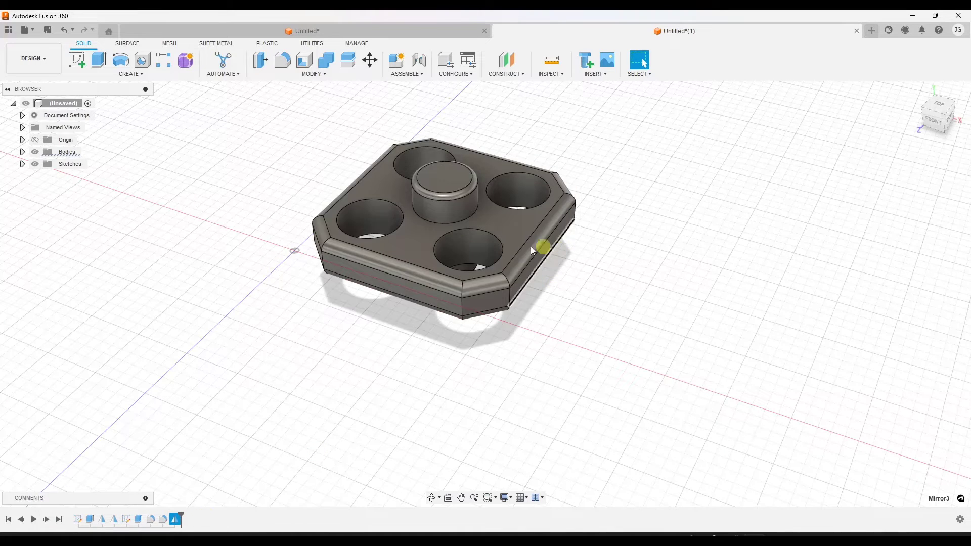
pyautogui.click(9, 520)
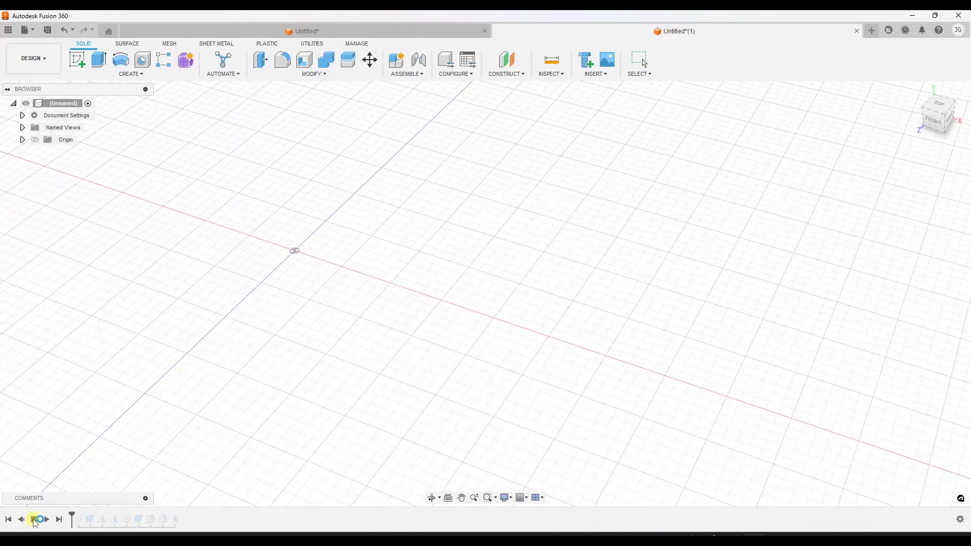
pyautogui.click(35, 519)
# Replay the history to its final step and show the original hole sketch circle.
pyautogui.click(35, 520)
pyautogui.moveTo(71, 513); pyautogui.dragTo(199, 512)
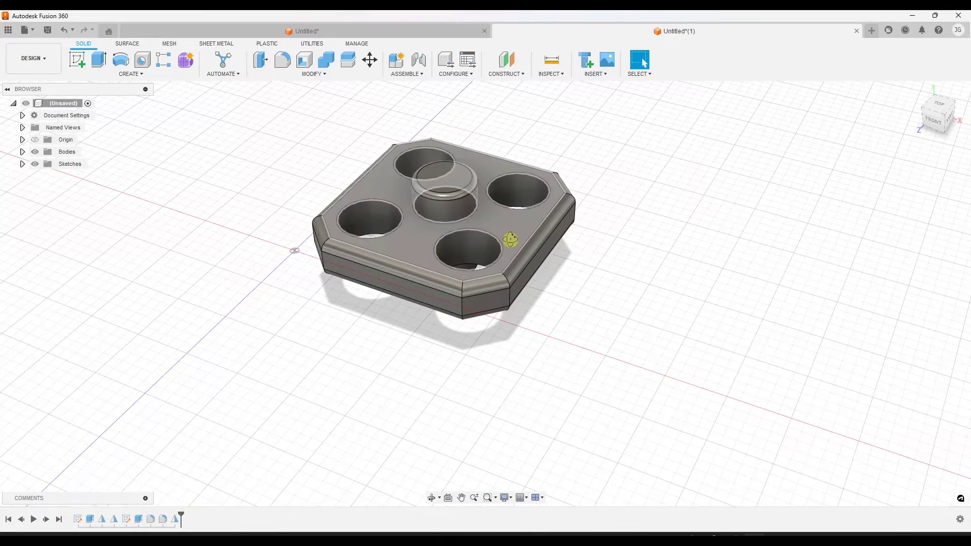
pyautogui.keyDown('shift'); pyautogui.moveTo(510, 239); pyautogui.dragTo(481, 206, button='middle'); pyautogui.keyUp('shift')
pyautogui.scroll(2, 463, 184)
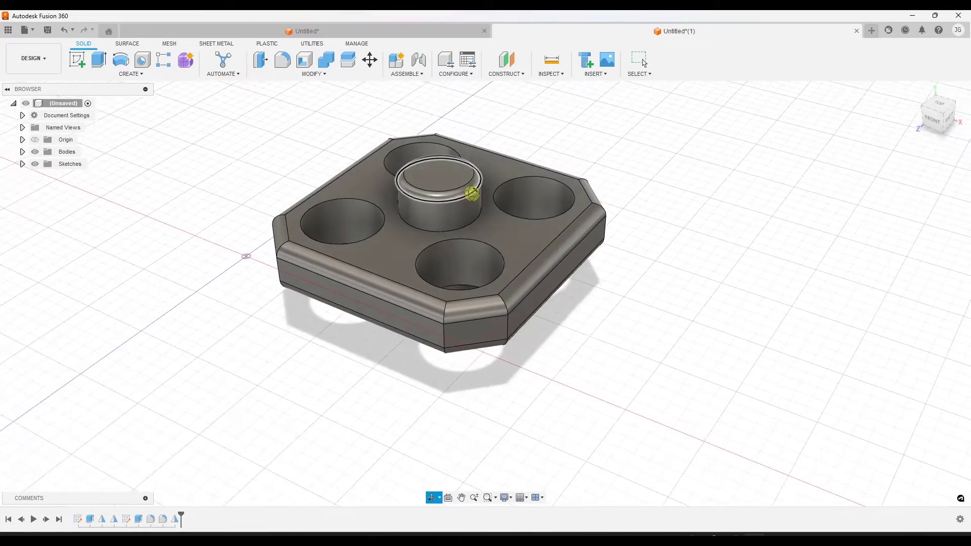
pyautogui.scroll(3, 471, 192)
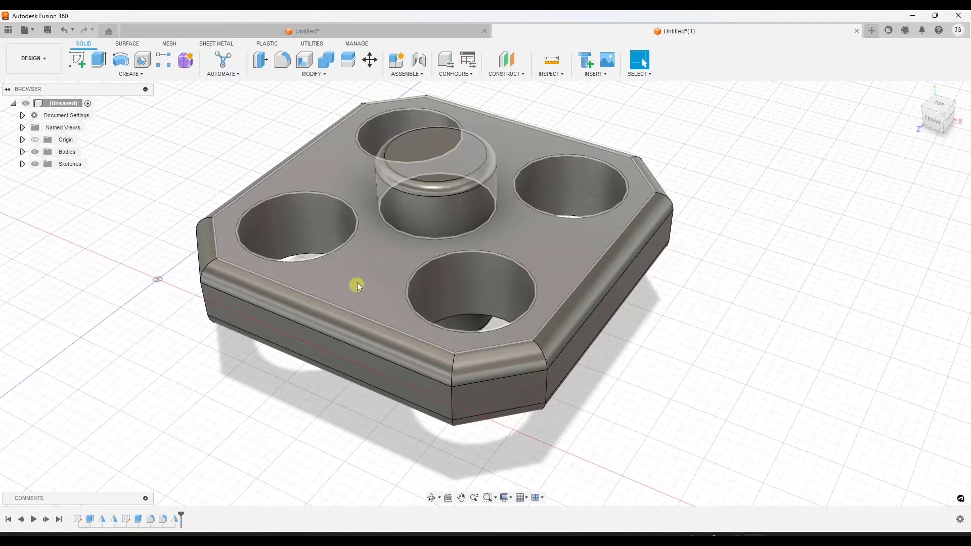
pyautogui.click(343, 282)
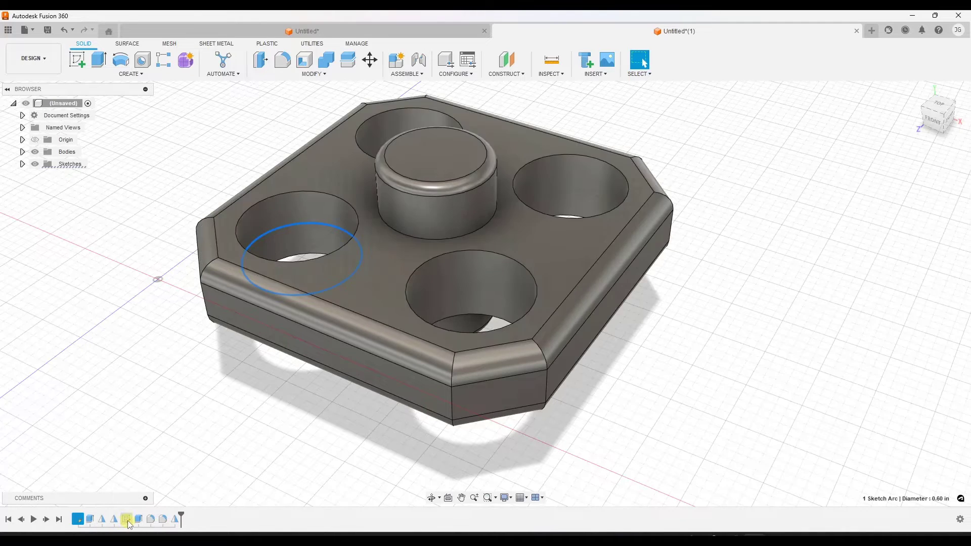
# Roll the history back before the fillets and forward again, check Body1, and select Extrude2.
pyautogui.moveTo(181, 518)
pyautogui.mouseDown()
pyautogui.moveTo(107, 513)
pyautogui.moveTo(145, 515)
pyautogui.mouseUp()
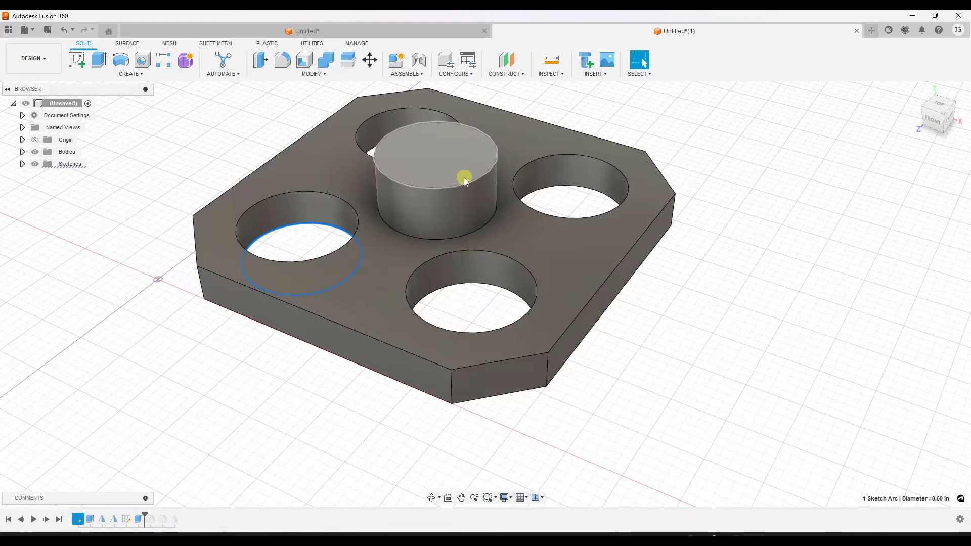
pyautogui.scroll(-3, 438, 253)
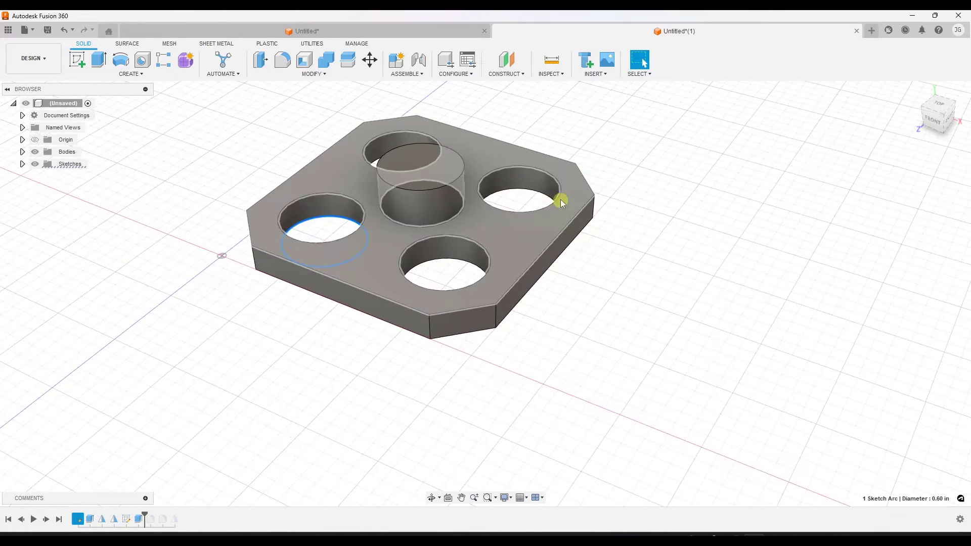
pyautogui.scroll(2, 560, 200)
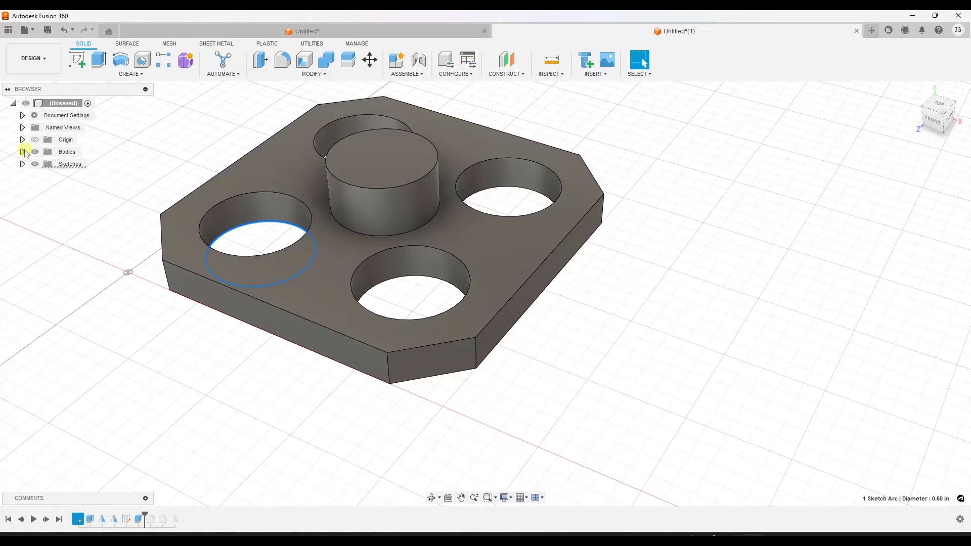
pyautogui.moveTo(146, 515); pyautogui.dragTo(181, 516)
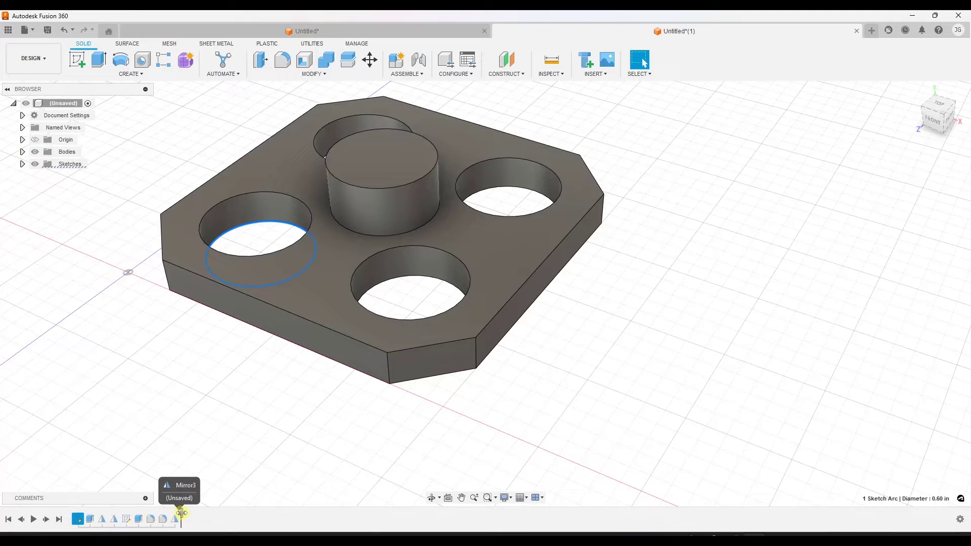
pyautogui.click(22, 152)
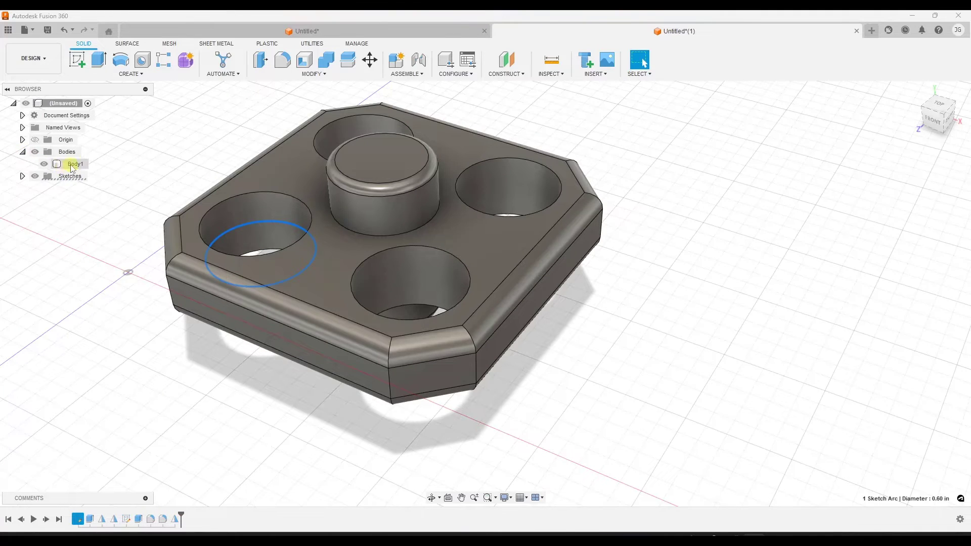
pyautogui.click(73, 165)
pyautogui.click(22, 151)
pyautogui.click(441, 177)
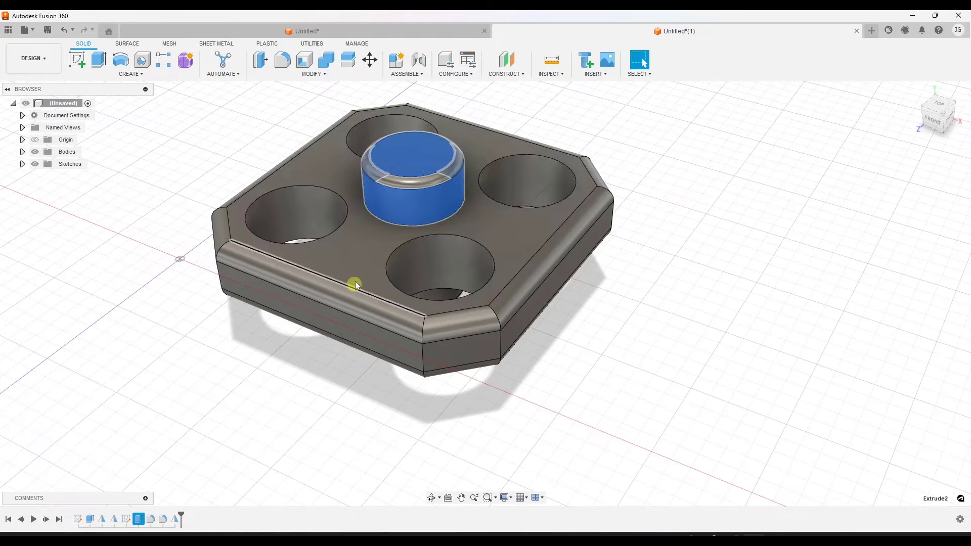
# Edit the Extrude2 boss feature so its operation is New Body instead of Join.
pyautogui.rightClick(138, 519)
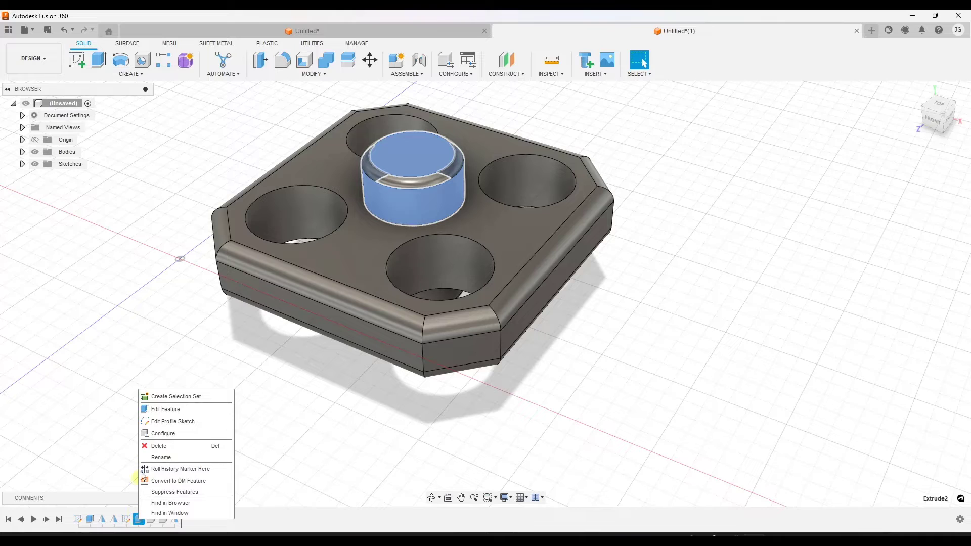
pyautogui.click(172, 410)
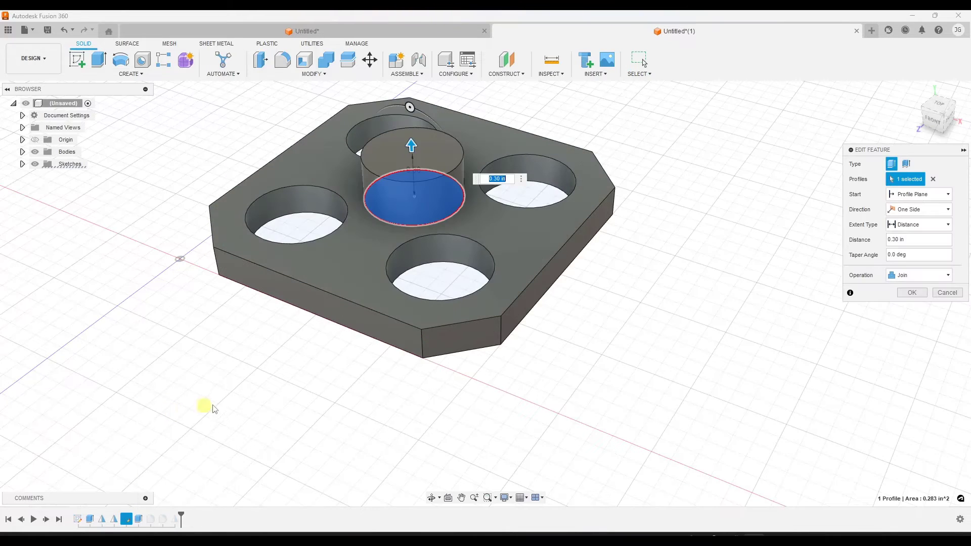
pyautogui.click(913, 278)
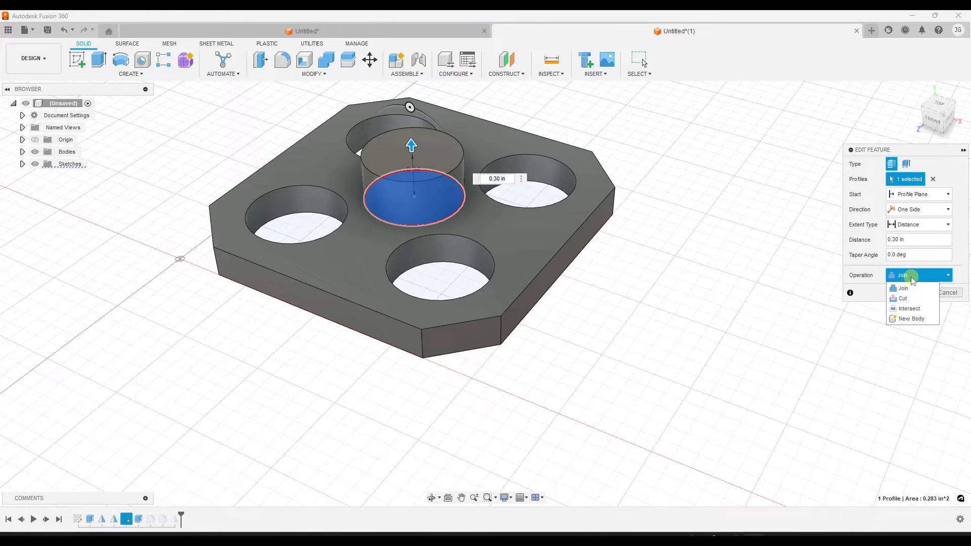
pyautogui.click(912, 319)
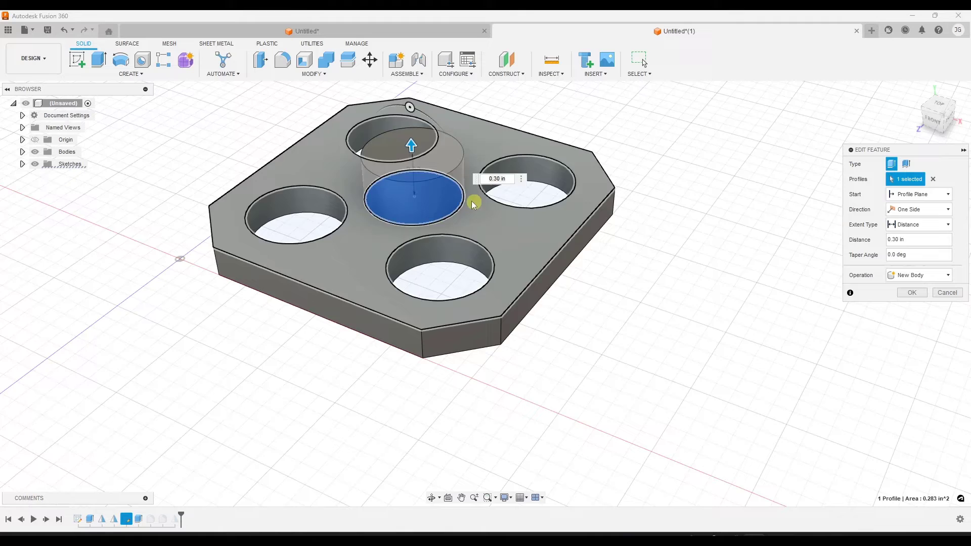
pyautogui.click(911, 293)
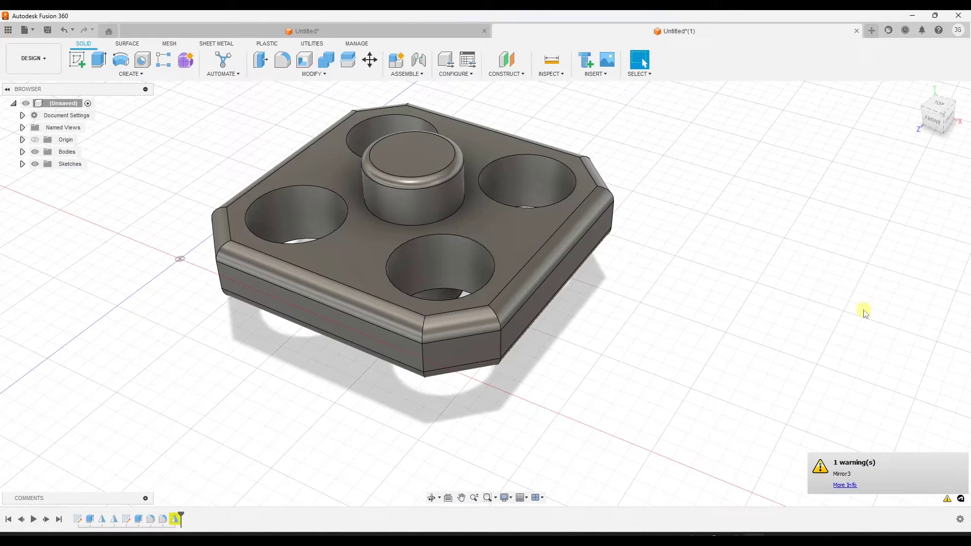
# Inspect Body2 and Body3 in the browser to confirm the boss is a separate body.
pyautogui.click(23, 151)
pyautogui.click(76, 177)
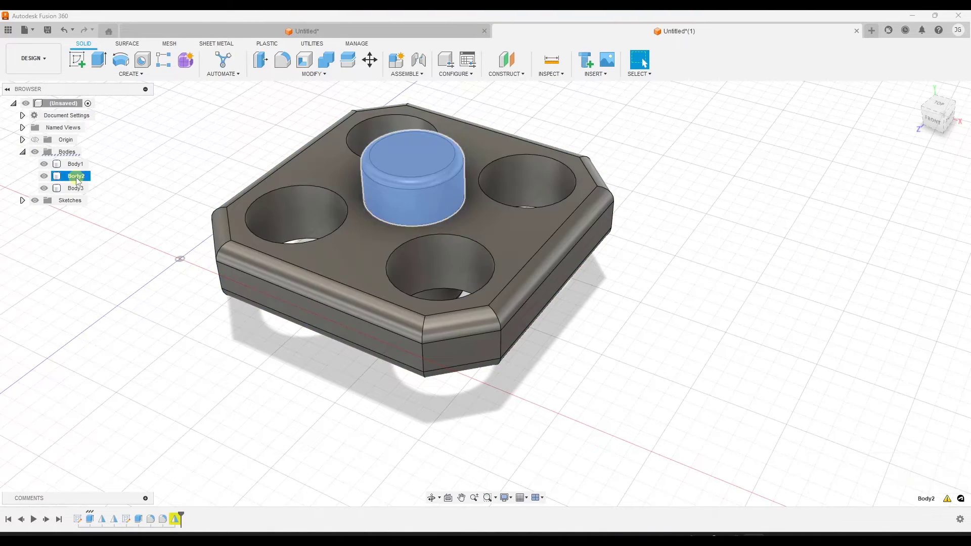
pyautogui.click(76, 188)
pyautogui.moveTo(508, 314)
pyautogui.keyDown('shift'); pyautogui.mouseDown(button='middle')
pyautogui.moveTo(496, 263)
pyautogui.moveTo(499, 329)
pyautogui.moveTo(496, 232)
pyautogui.moveTo(494, 320)
pyautogui.mouseUp(button='middle'); pyautogui.keyUp('shift')
pyautogui.press('Escape')
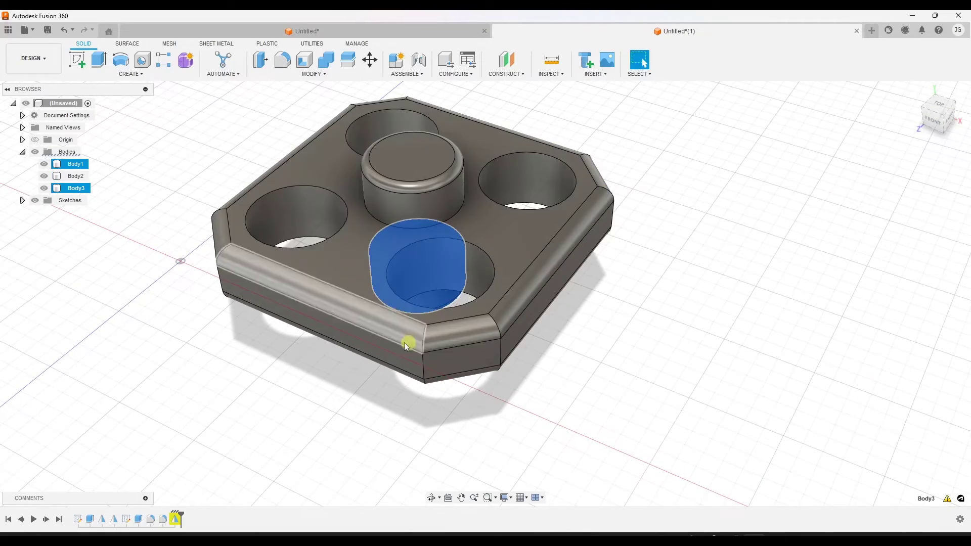
# Orbit to check the mirrored piece and select the Mirror feature in the timeline.
pyautogui.keyDown('shift'); pyautogui.moveTo(526, 173); pyautogui.dragTo(649, 211, button='middle'); pyautogui.keyUp('shift')
pyautogui.press('Escape')
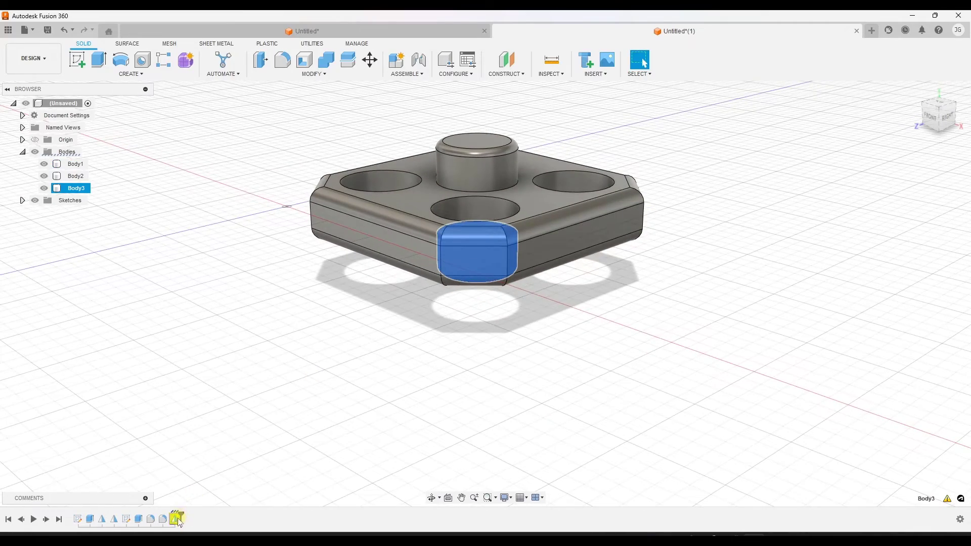
pyautogui.click(176, 520)
# Review and dismiss the warning on the Mirror feature in the timeline.
pyautogui.rightClick(176, 521)
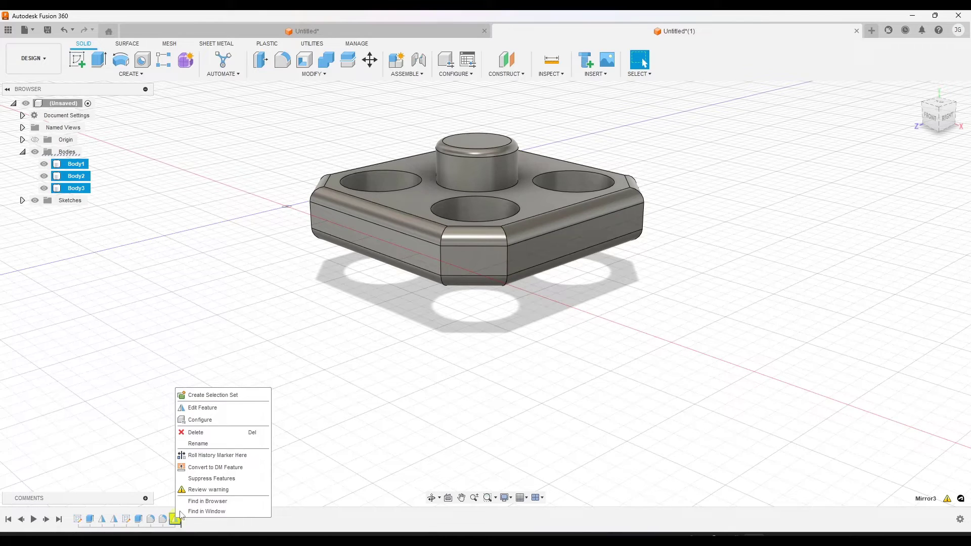
pyautogui.click(208, 489)
pyautogui.click(176, 520)
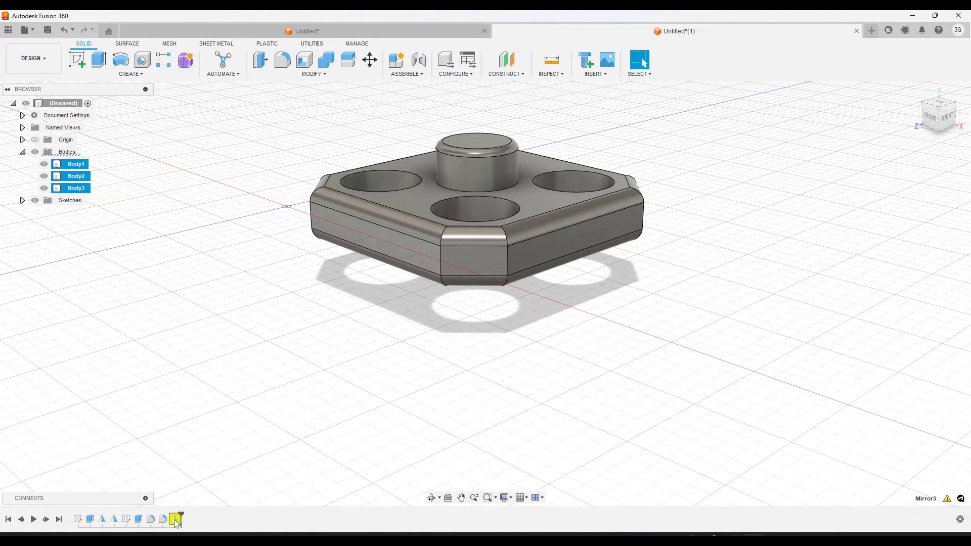
# Change the Mirror feature's operation from Join to New Body, adding Body4.
pyautogui.rightClick(176, 522)
pyautogui.click(212, 408)
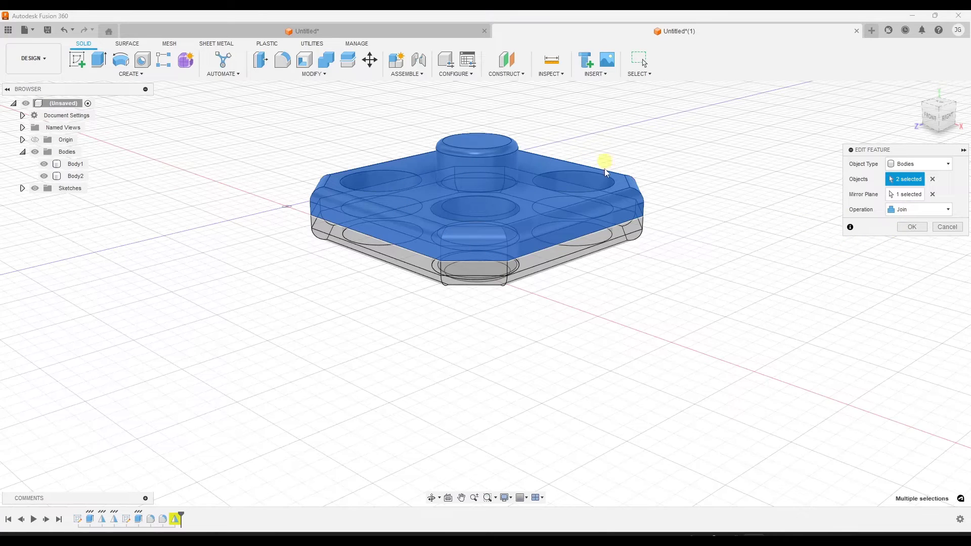
pyautogui.click(905, 209)
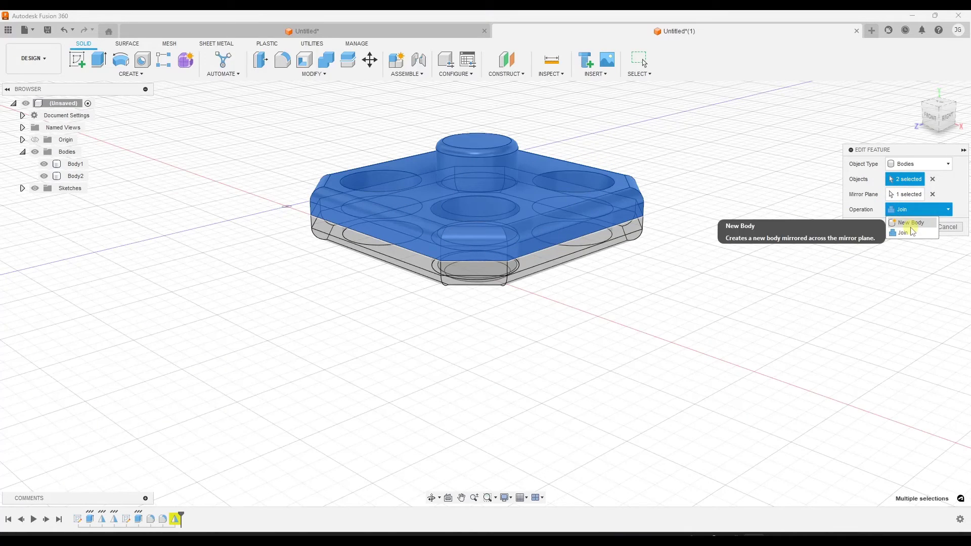
pyautogui.click(912, 223)
pyautogui.click(915, 229)
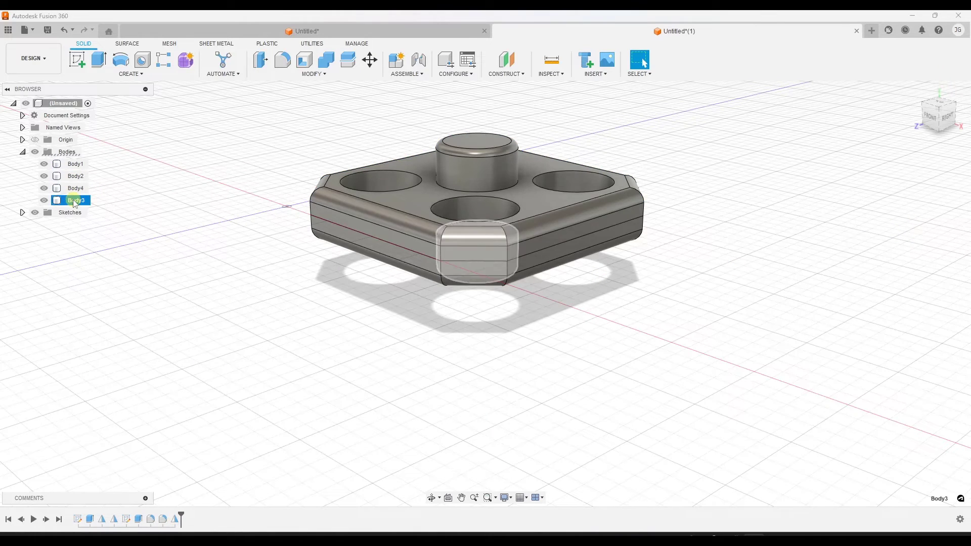
pyautogui.click(75, 188)
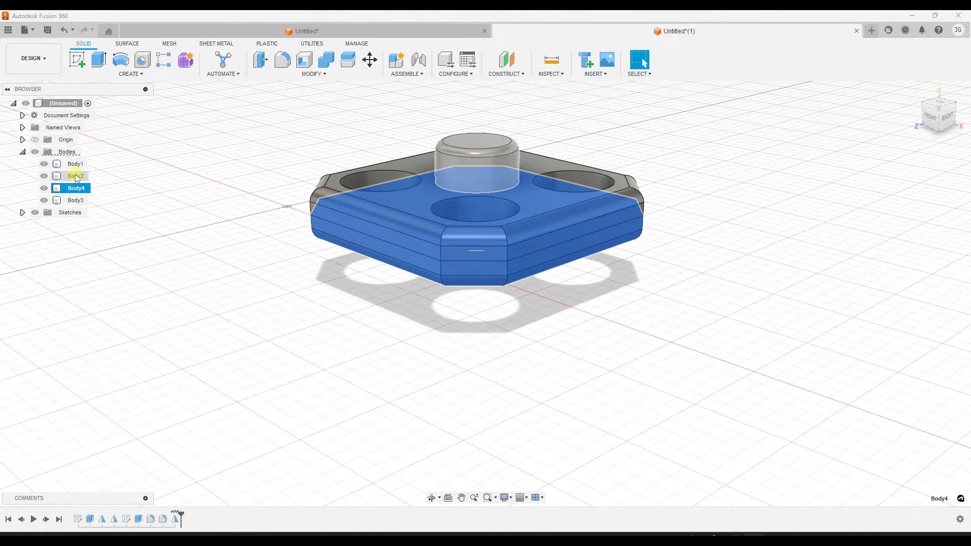
pyautogui.click(76, 176)
pyautogui.keyDown('ctrl'); pyautogui.click(76, 163); pyautogui.keyUp('ctrl')
pyautogui.keyDown('shift'); pyautogui.moveTo(418, 222); pyautogui.dragTo(418, 192, button='middle'); pyautogui.keyUp('shift')
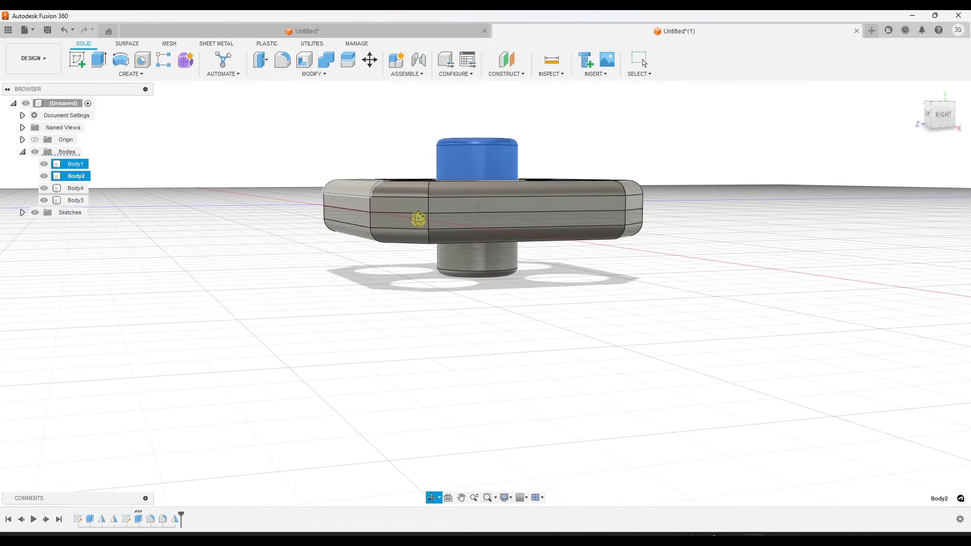
pyautogui.click(76, 164)
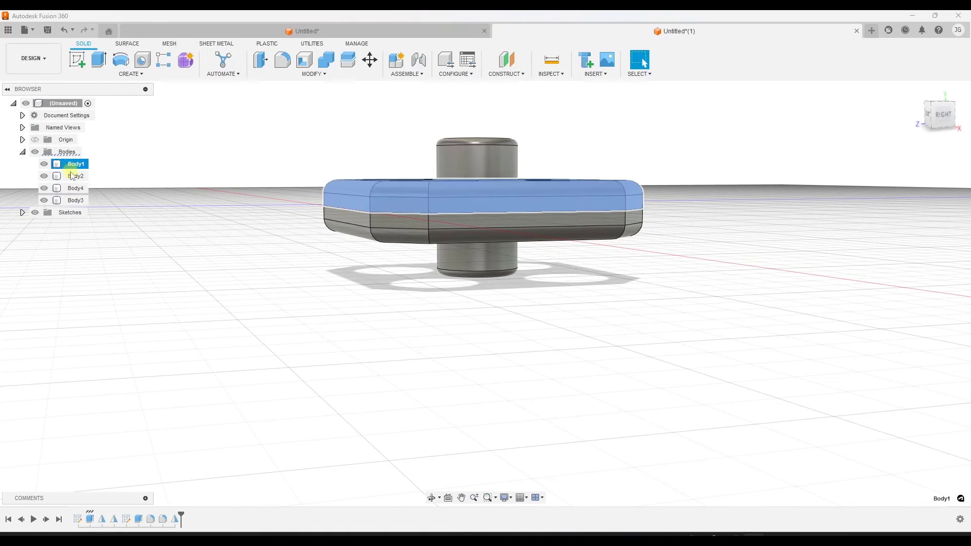
pyautogui.click(44, 176)
pyautogui.keyDown('shift'); pyautogui.moveTo(334, 228); pyautogui.dragTo(347, 244, button='middle'); pyautogui.keyUp('shift')
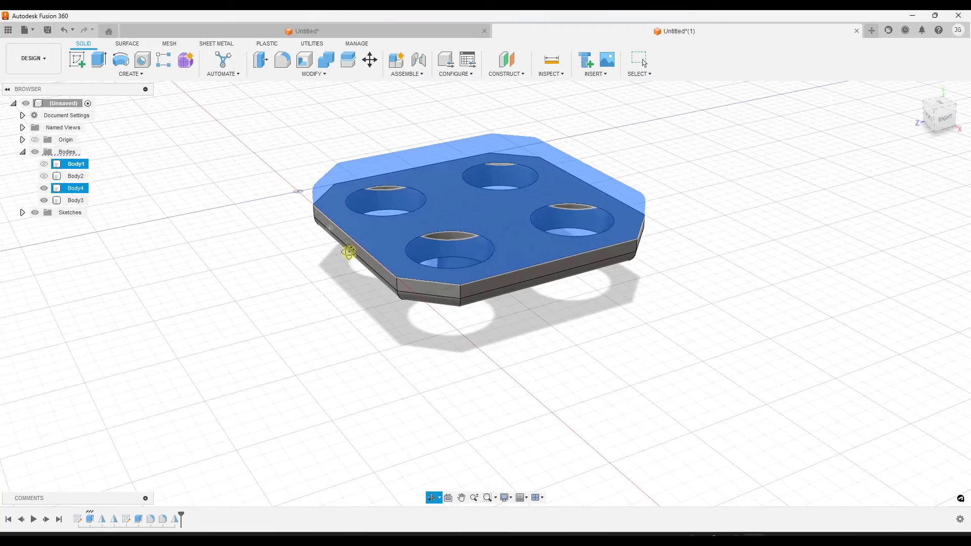
pyautogui.press('v')
pyautogui.keyDown('shift'); pyautogui.moveTo(551, 300); pyautogui.dragTo(113, 231, button='middle'); pyautogui.keyUp('shift')
pyautogui.click(44, 176)
pyautogui.click(44, 164)
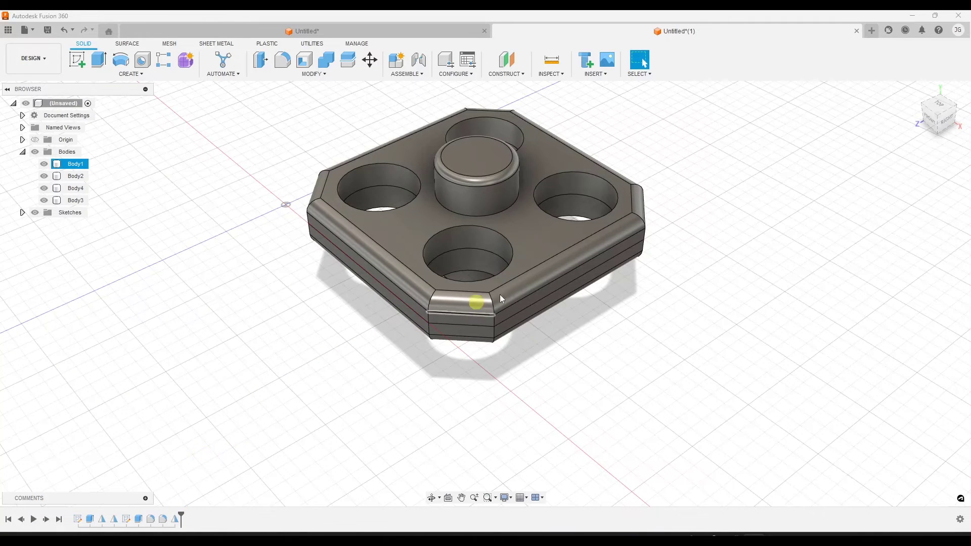
# Reopen Sketch1 from the timeline and select its hole circle.
pyautogui.keyDown('shift'); pyautogui.moveTo(499, 294); pyautogui.dragTo(557, 189, button='middle'); pyautogui.keyUp('shift')
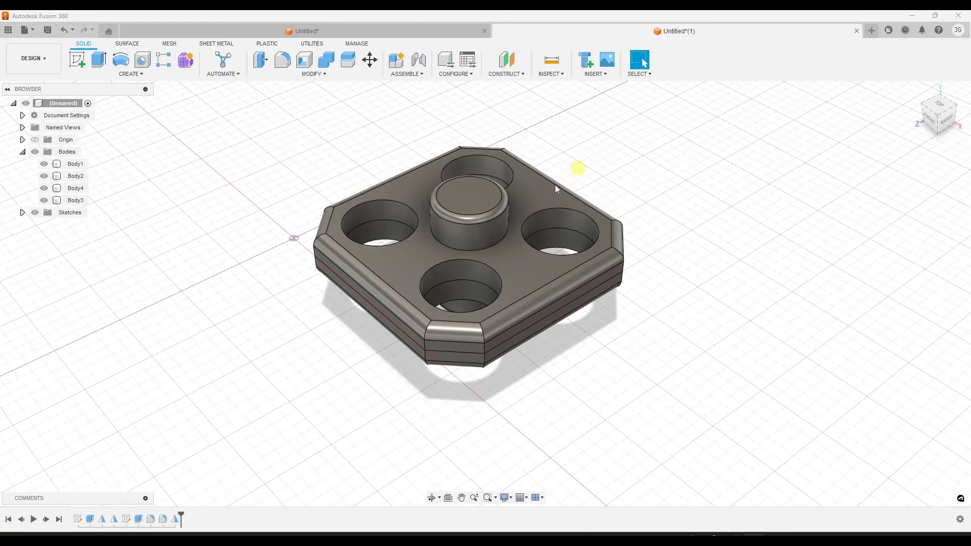
pyautogui.rightClick(77, 519)
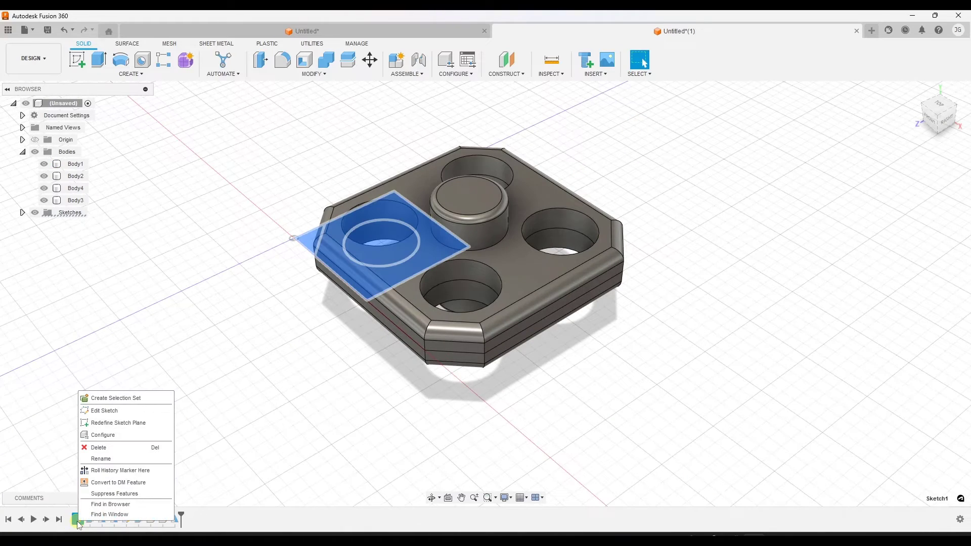
pyautogui.click(107, 410)
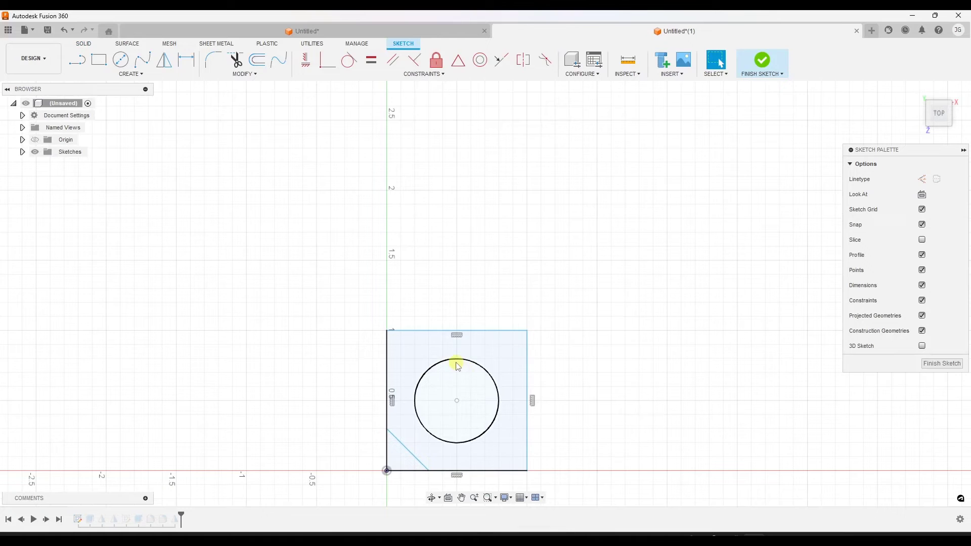
pyautogui.click(460, 362)
pyautogui.scroll(4, 505, 384)
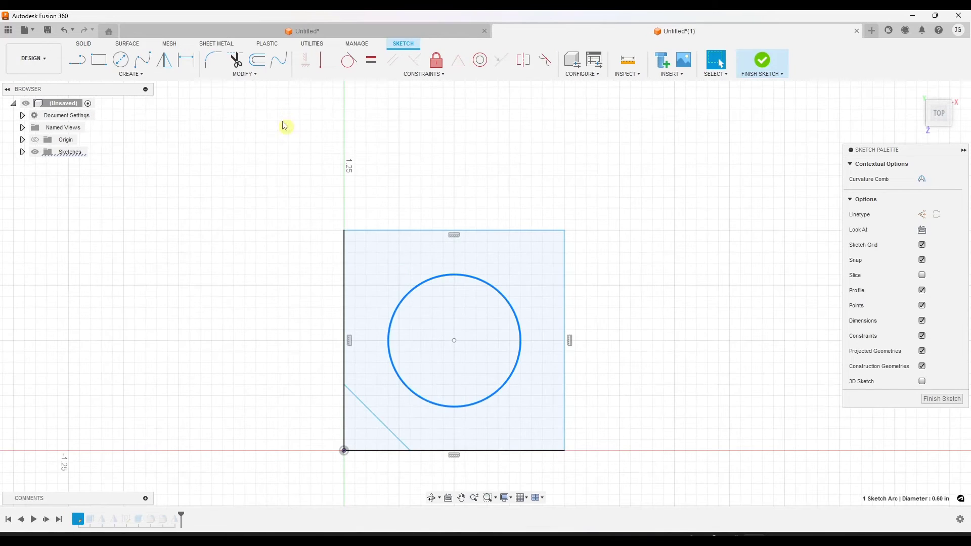
# Sketch-scale the hole circle about its centre to 0.551, then finish the sketch.
pyautogui.click(244, 74)
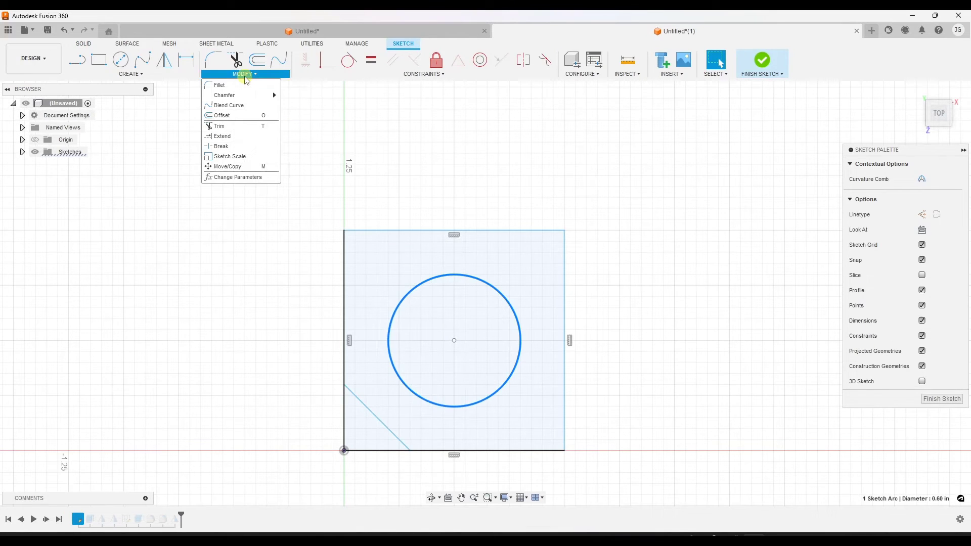
pyautogui.click(242, 157)
pyautogui.click(764, 179)
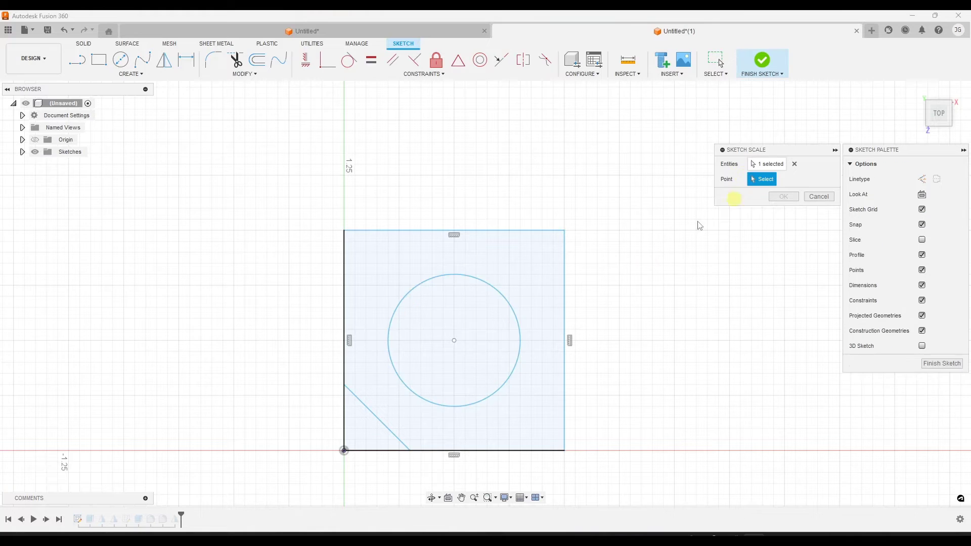
pyautogui.click(454, 341)
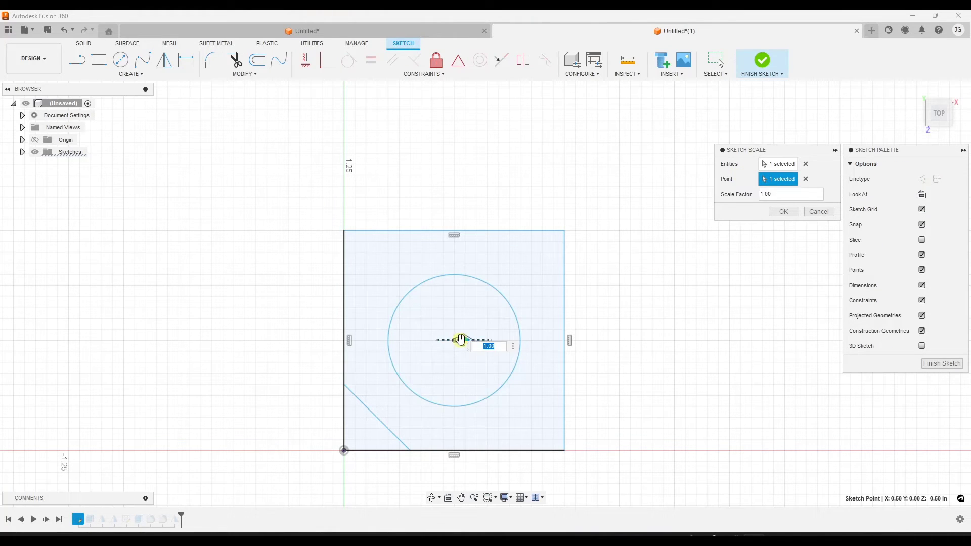
pyautogui.moveTo(460, 339); pyautogui.dragTo(423, 340)
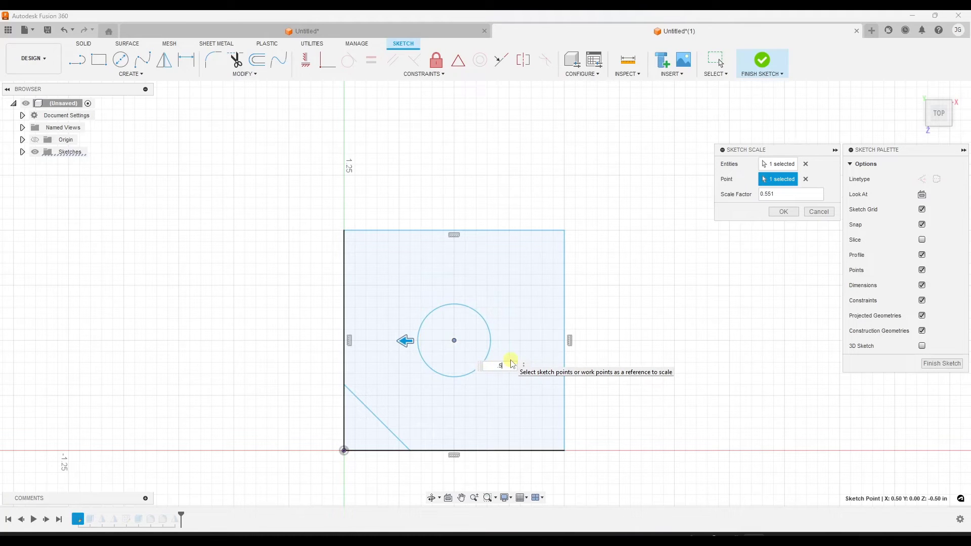
pyautogui.press('Return')
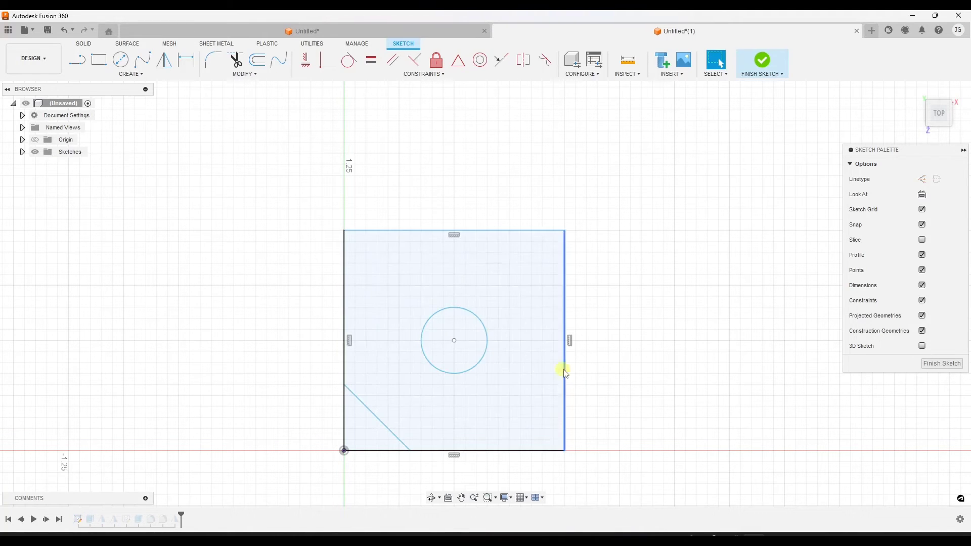
pyautogui.click(934, 364)
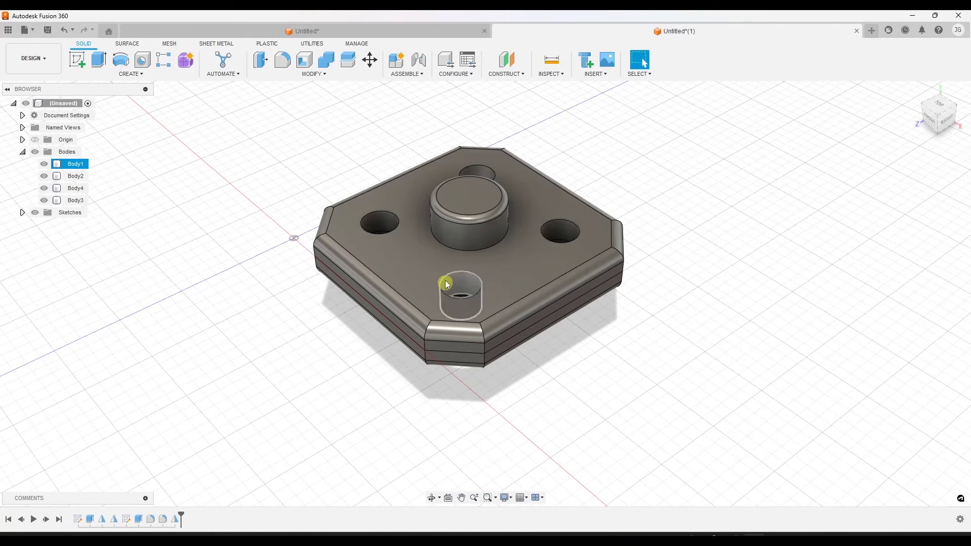
pyautogui.scroll(3, 487, 278)
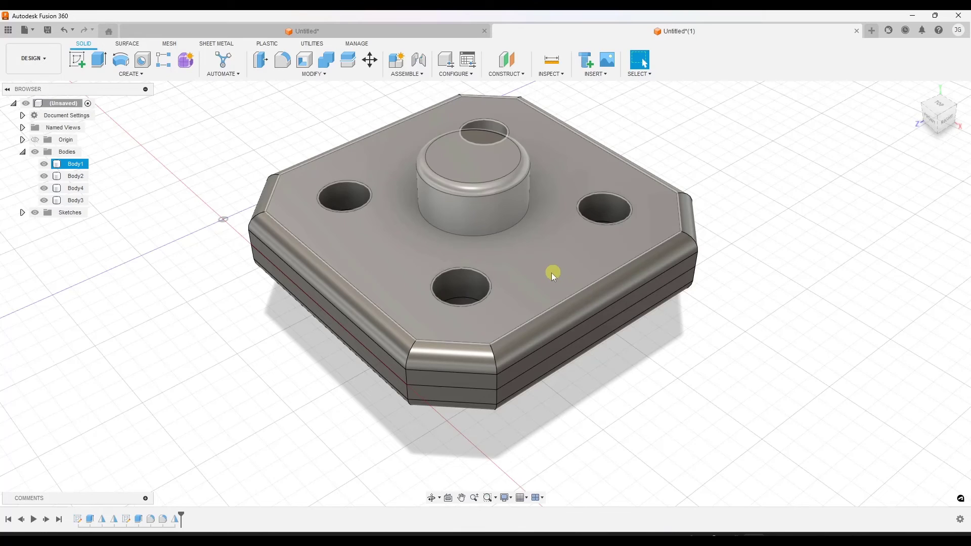
pyautogui.click(530, 237)
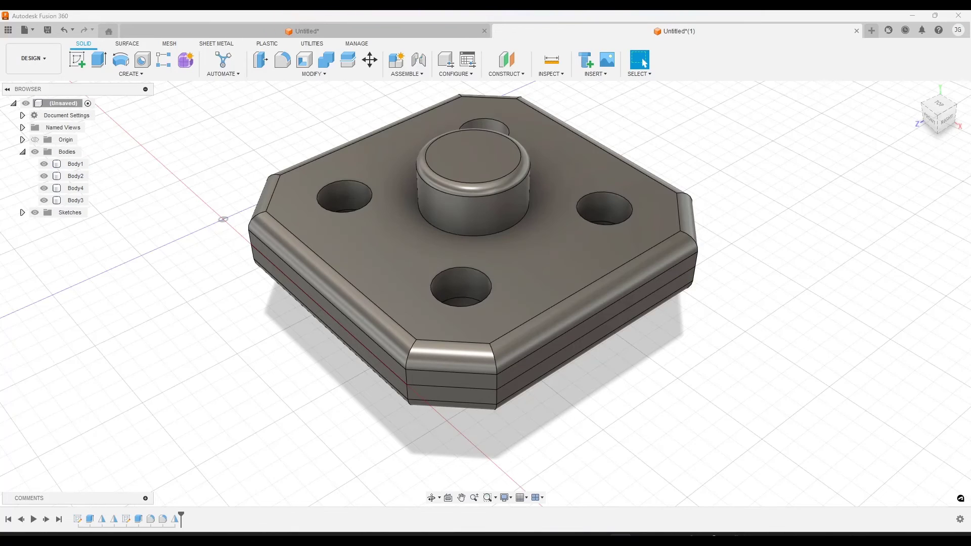
pyautogui.click(960, 520)
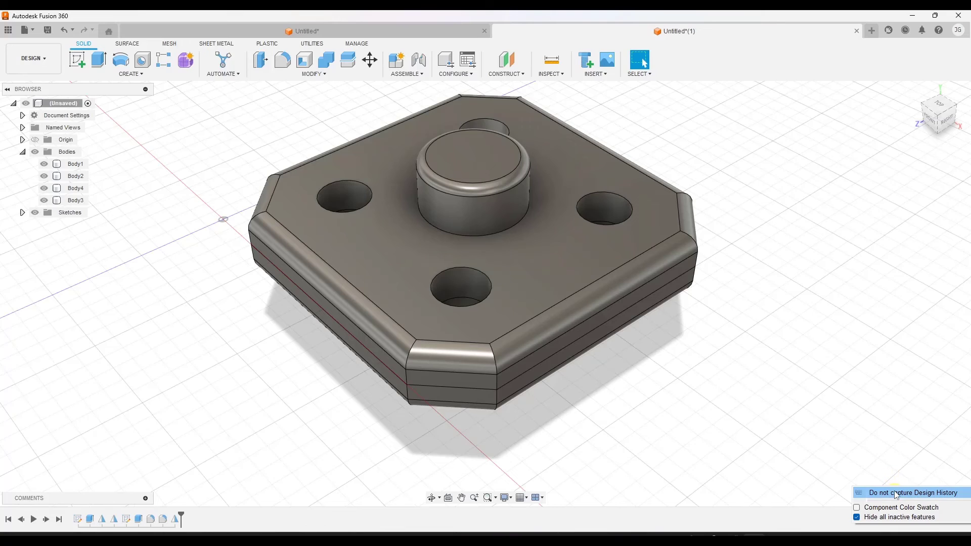
pyautogui.click(852, 407)
pyautogui.click(399, 236)
pyautogui.click(672, 311)
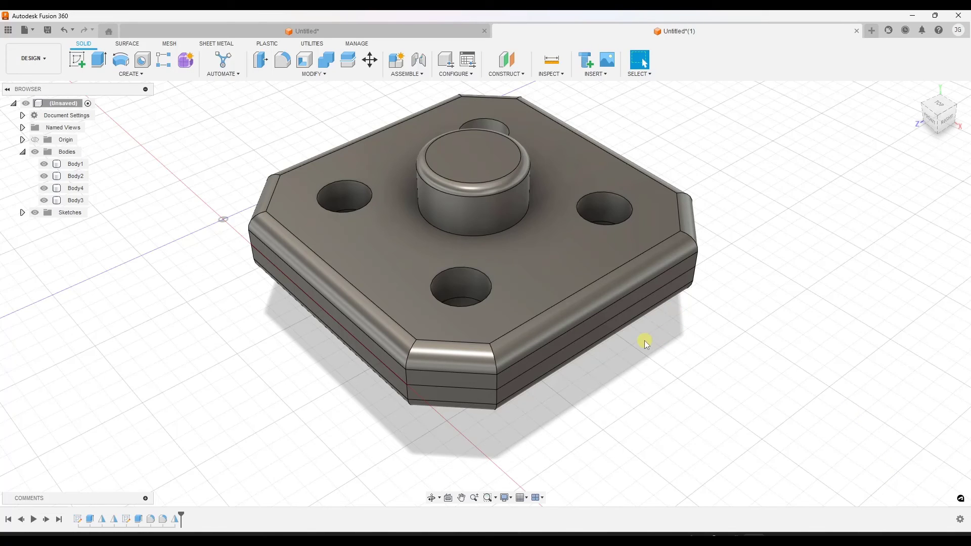
pyautogui.scroll(-3, 474, 279)
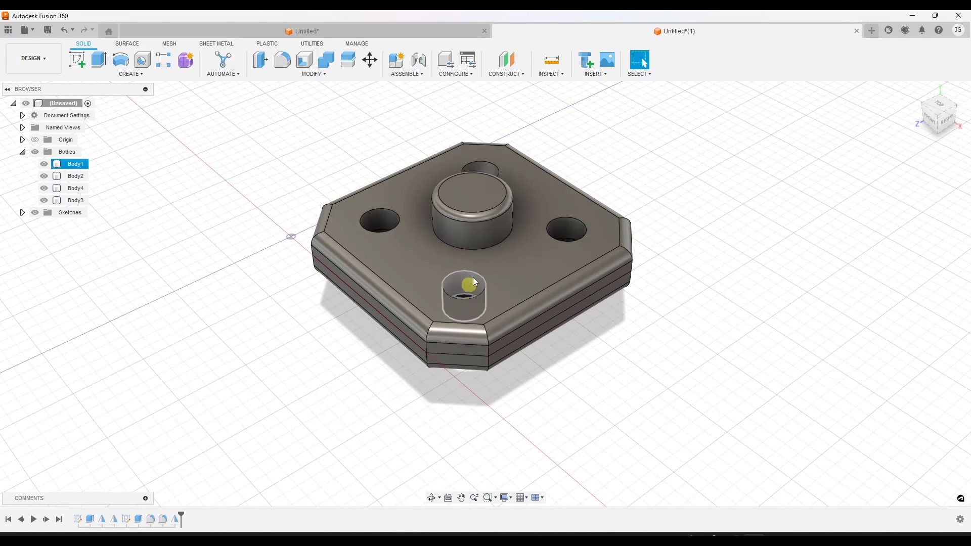
pyautogui.scroll(2, 491, 228)
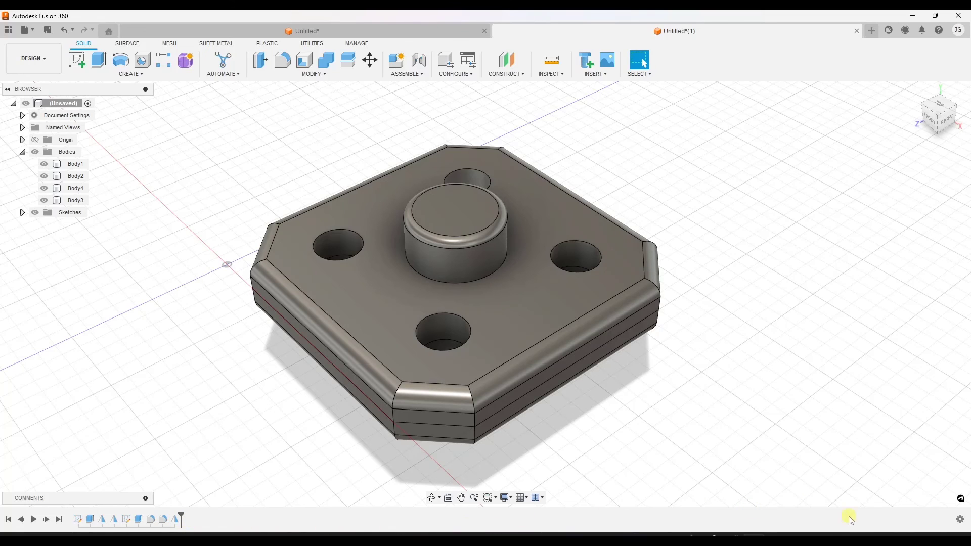
pyautogui.scroll(-1, 429, 219)
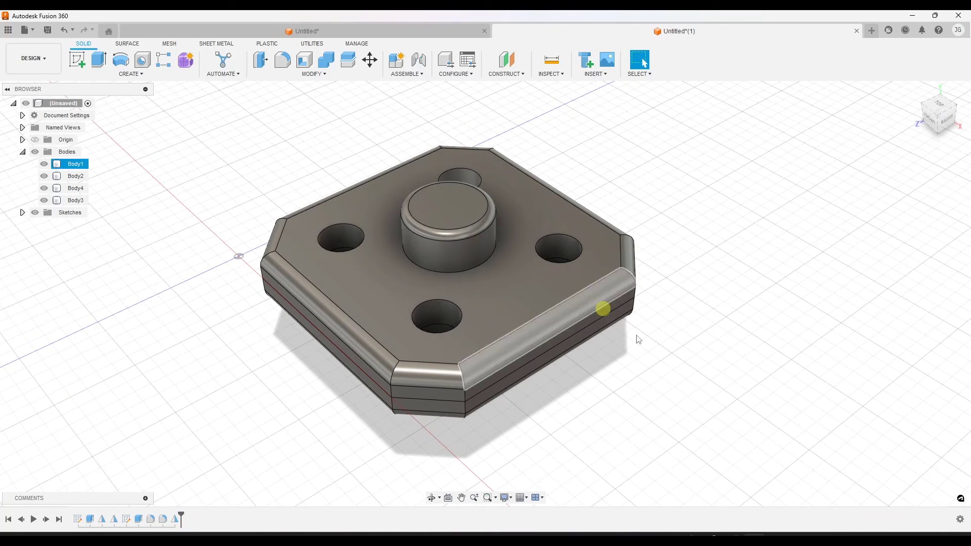